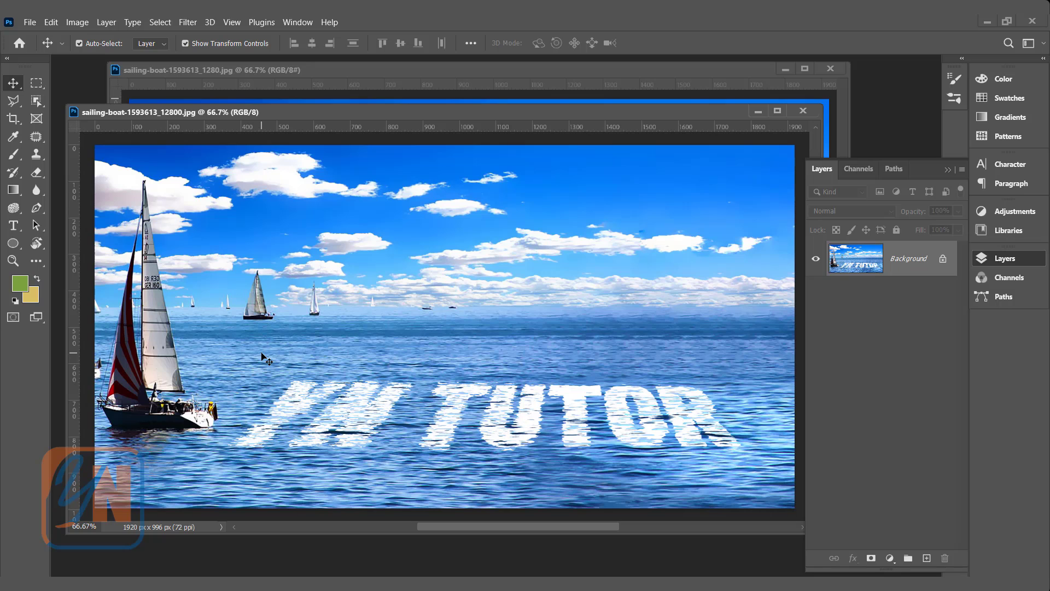
Bring the unedited sailing-boat-1593613_1280.jpg window to the front.
left_click(395, 75)
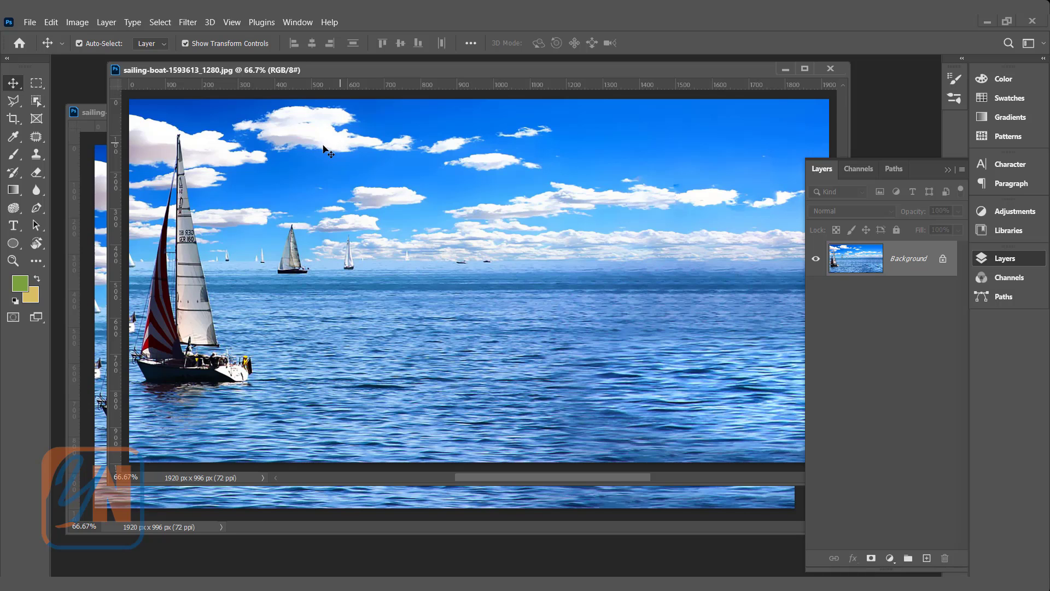
Save the photo as sailing-boat-1593613_1280.psd in Photoshop PSD format.
left_click(30, 23)
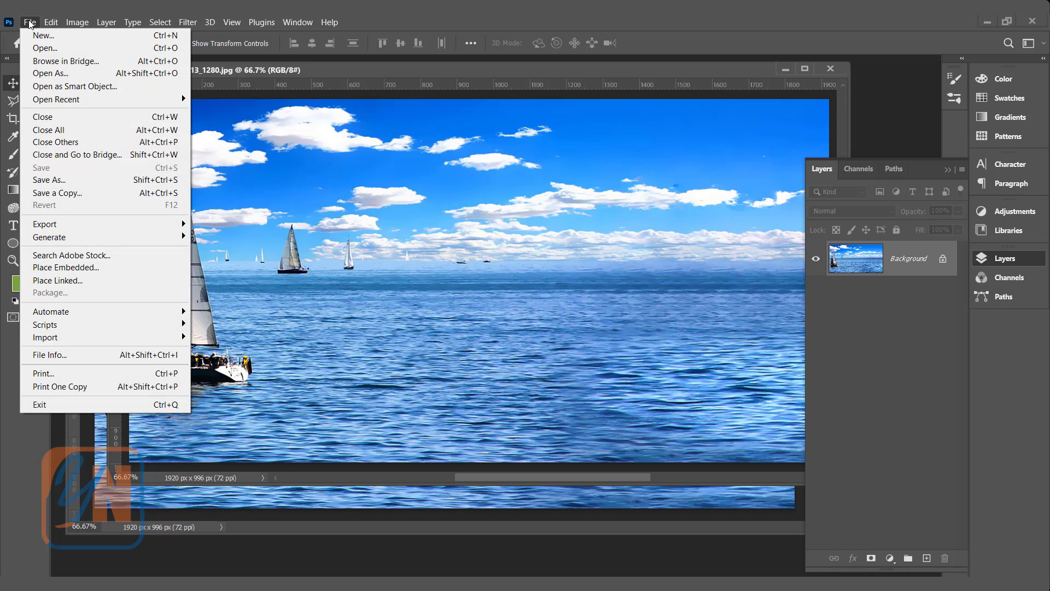
left_click(50, 180)
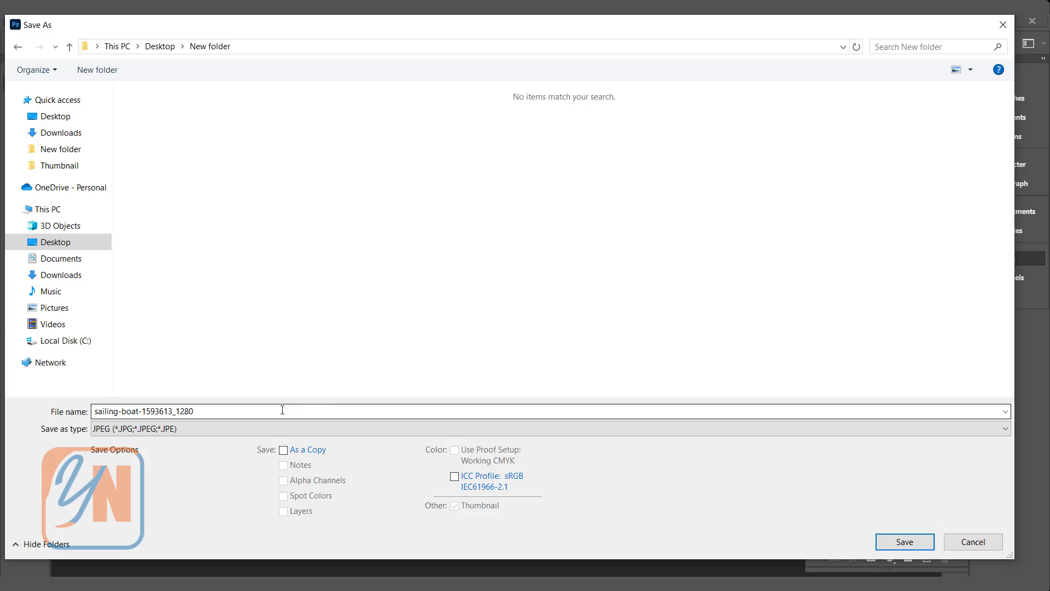
left_click(176, 428)
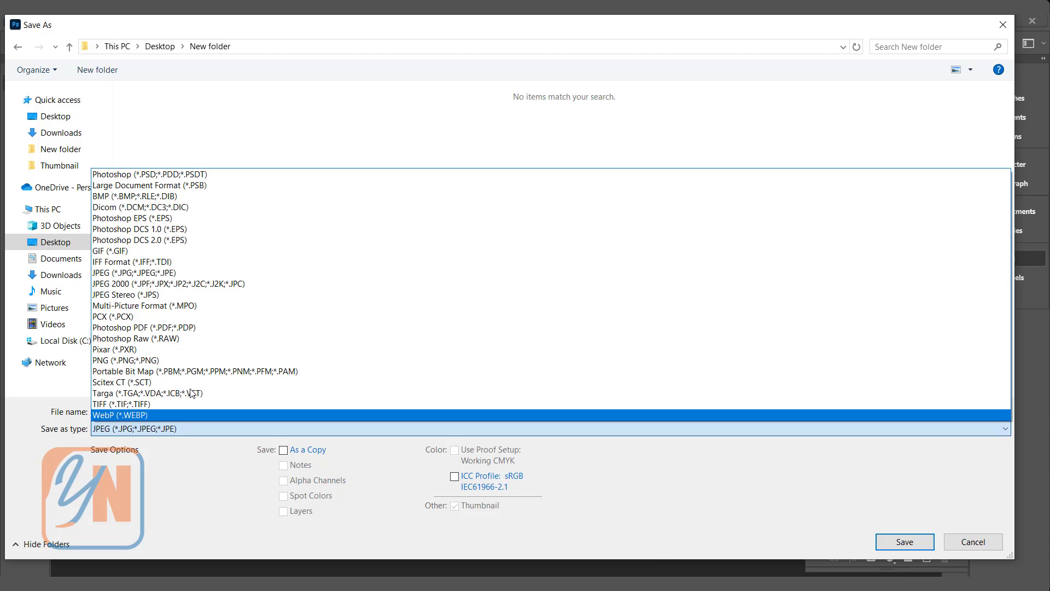
left_click(191, 174)
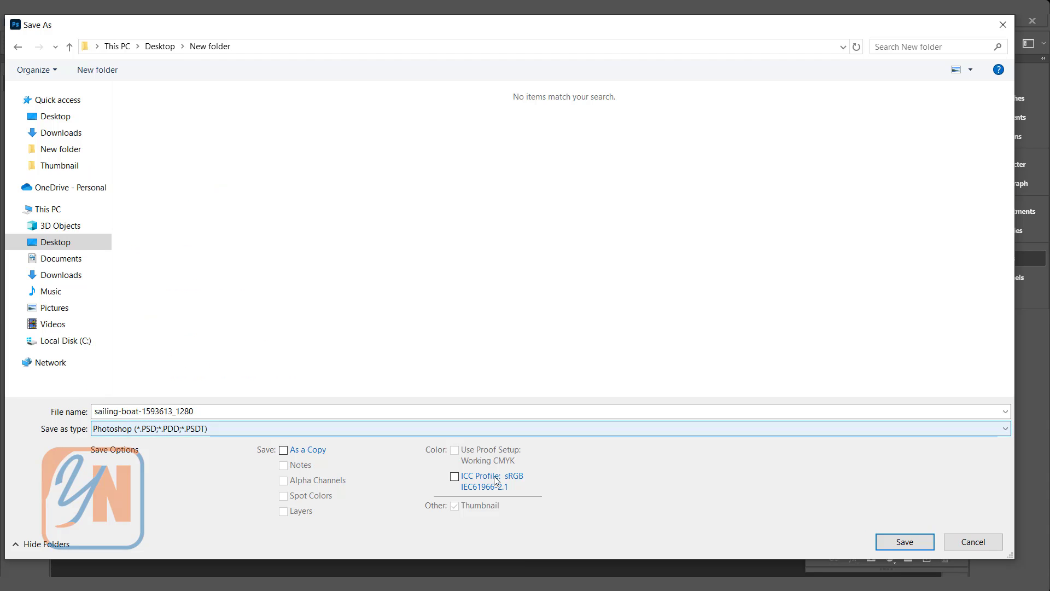
left_click(890, 542)
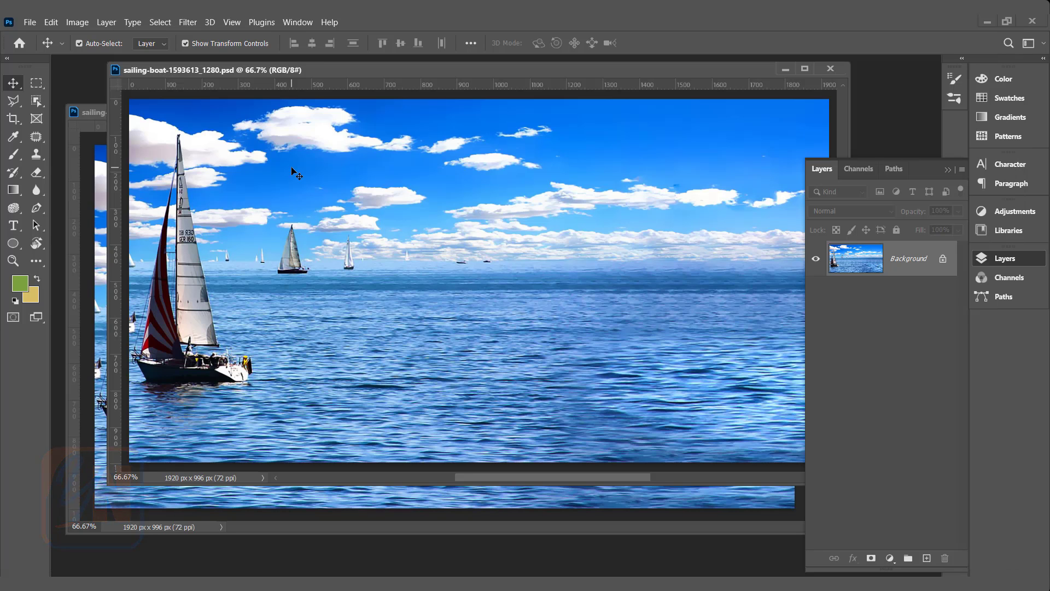
Start a horizontal text layer on the sea with a 137 pt font size.
left_click(13, 225)
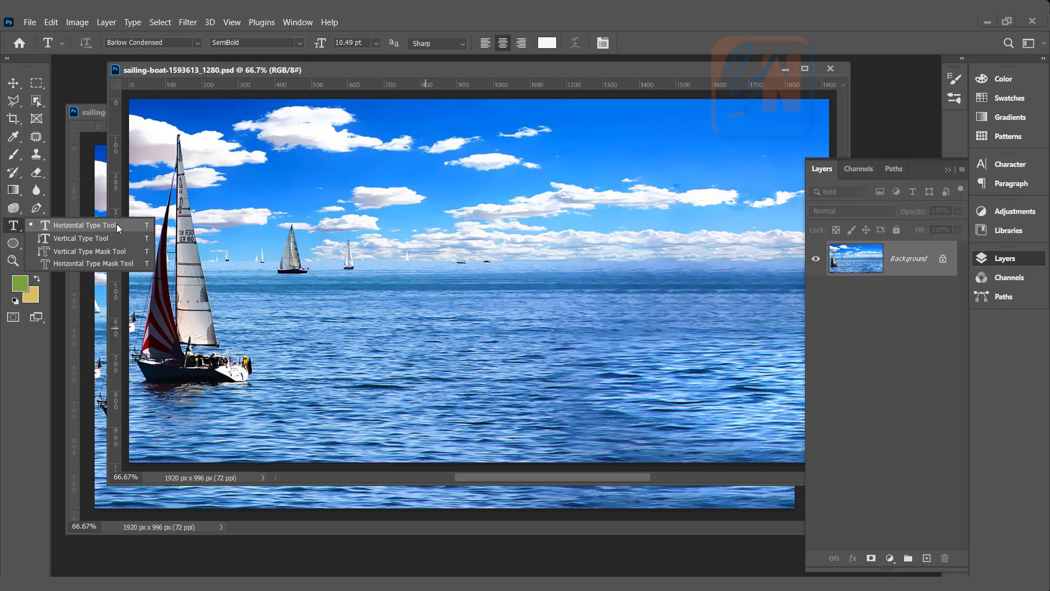
left_click(117, 225)
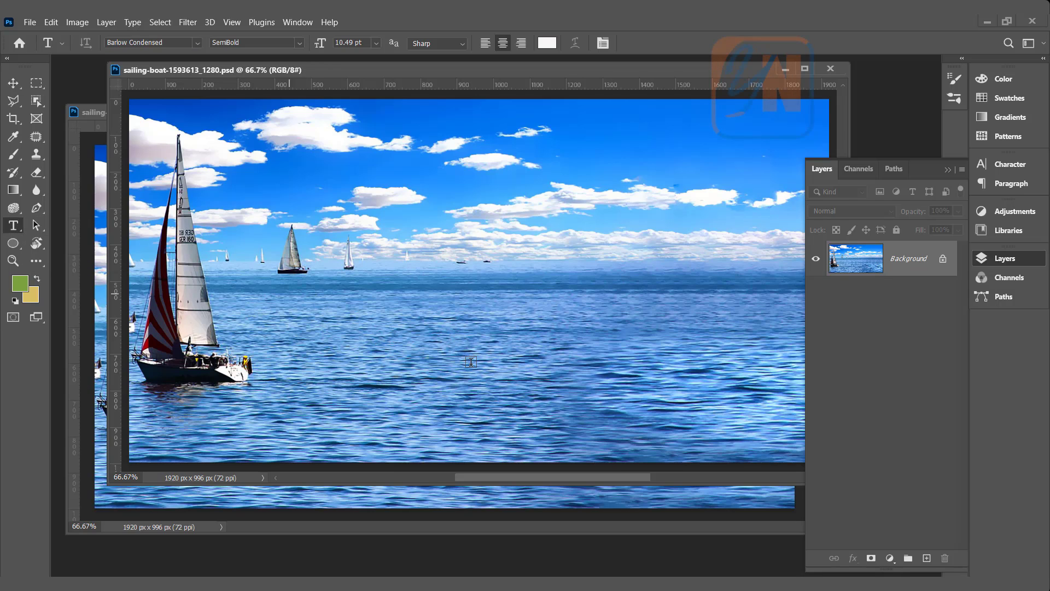
left_click(431, 340)
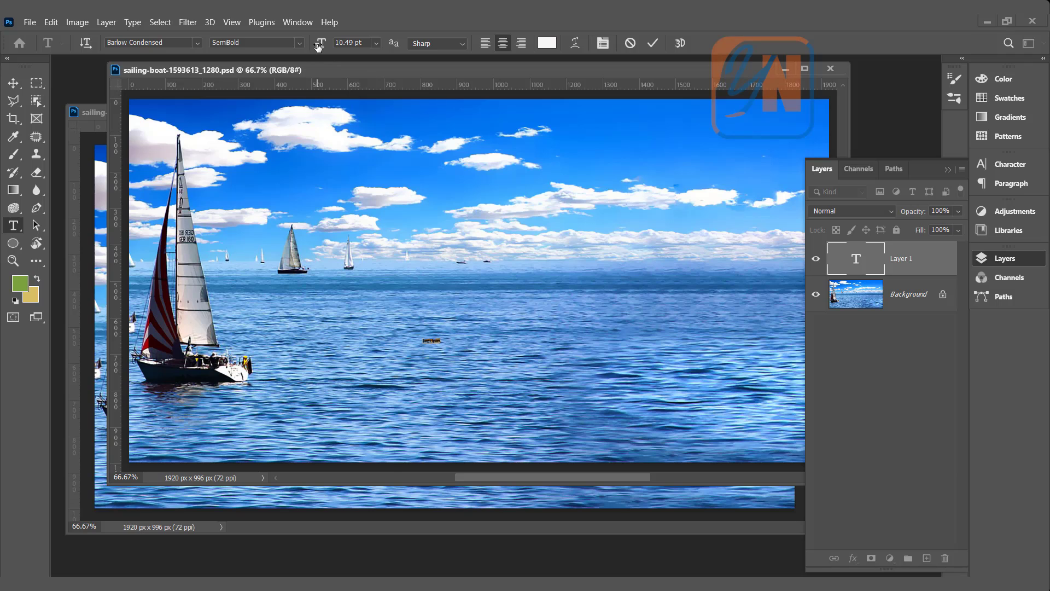
left_click_drag(319, 43, 421, 355)
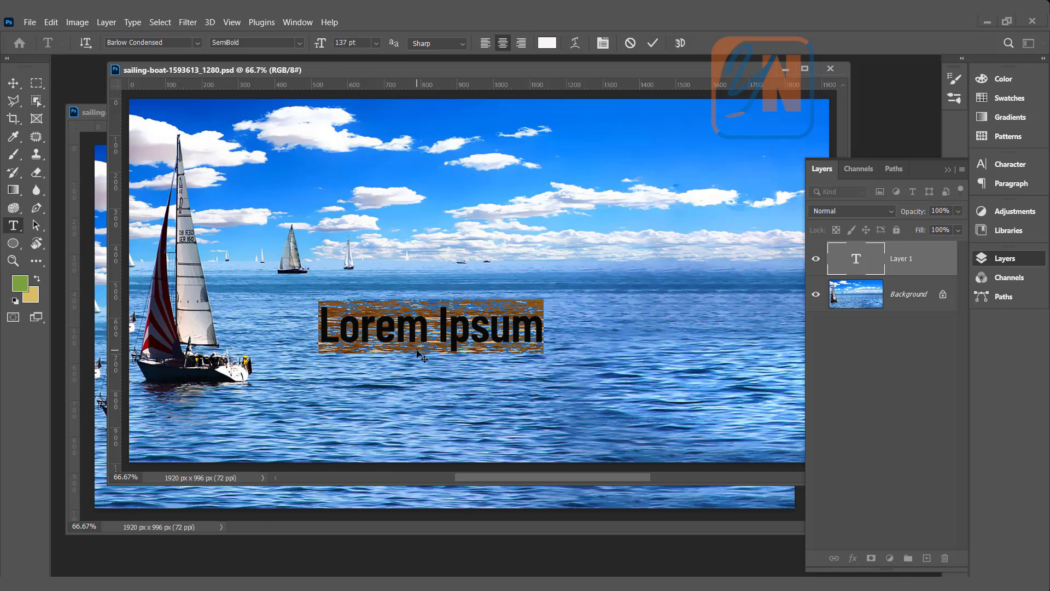
Type 'YNN TUTOR' as the text and commit it.
type("y")
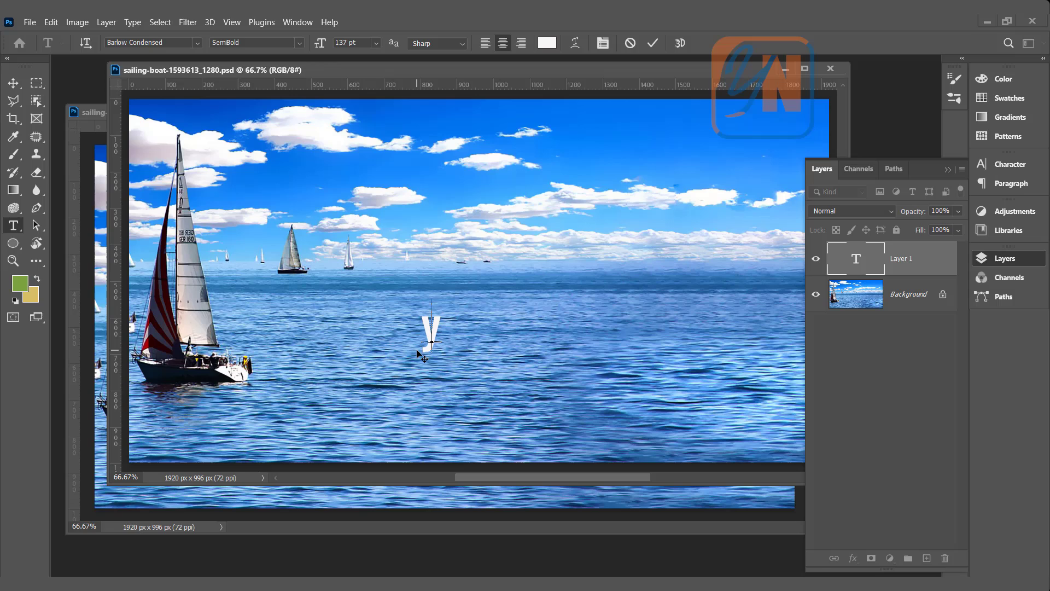
key("BackSpace")
type("Y")
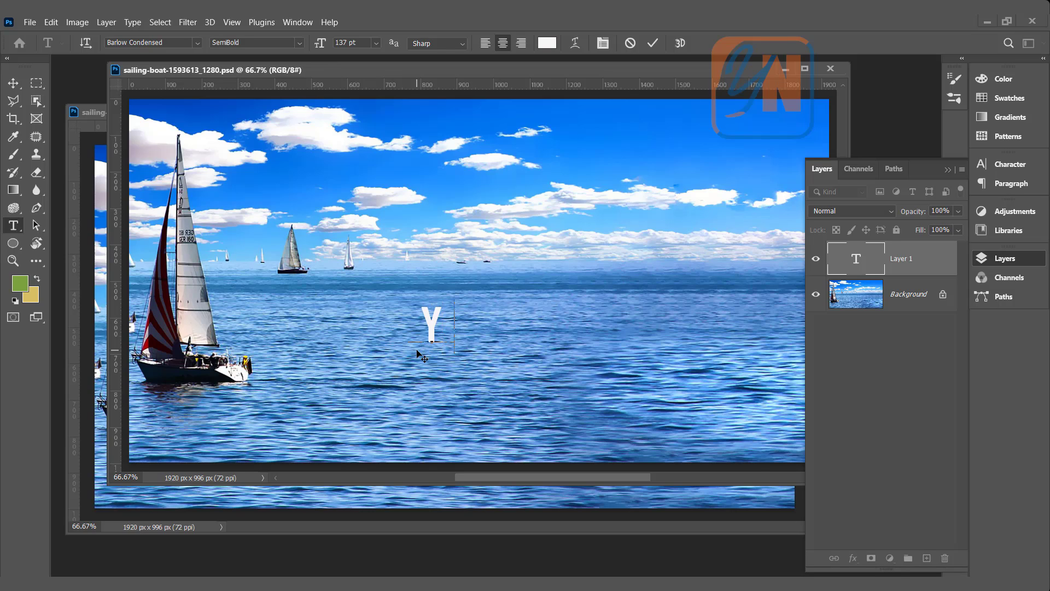
type("NN TUTO")
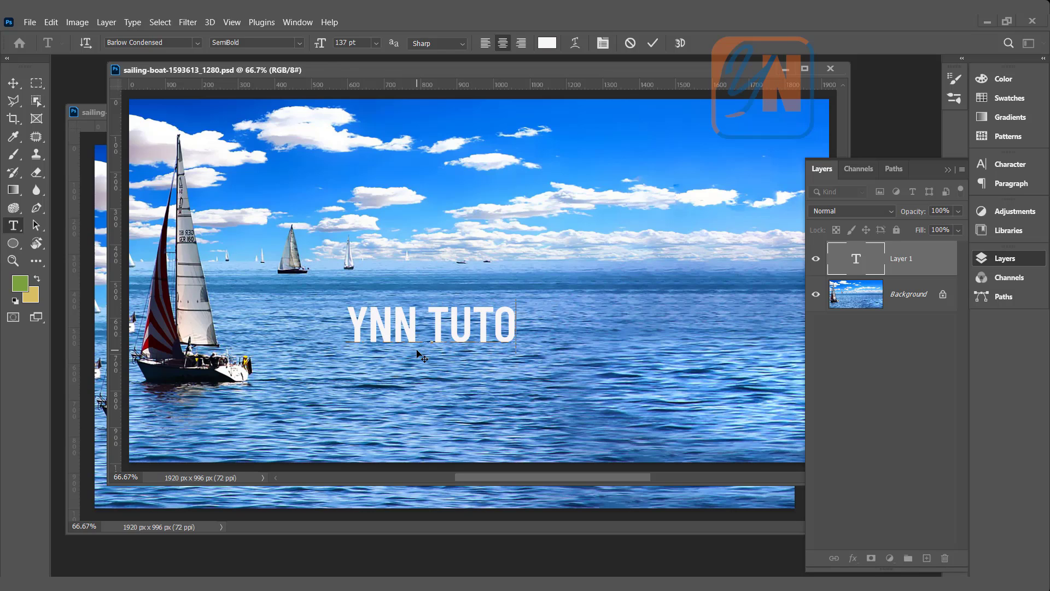
type("R")
key("ctrl+Return")
key("v")
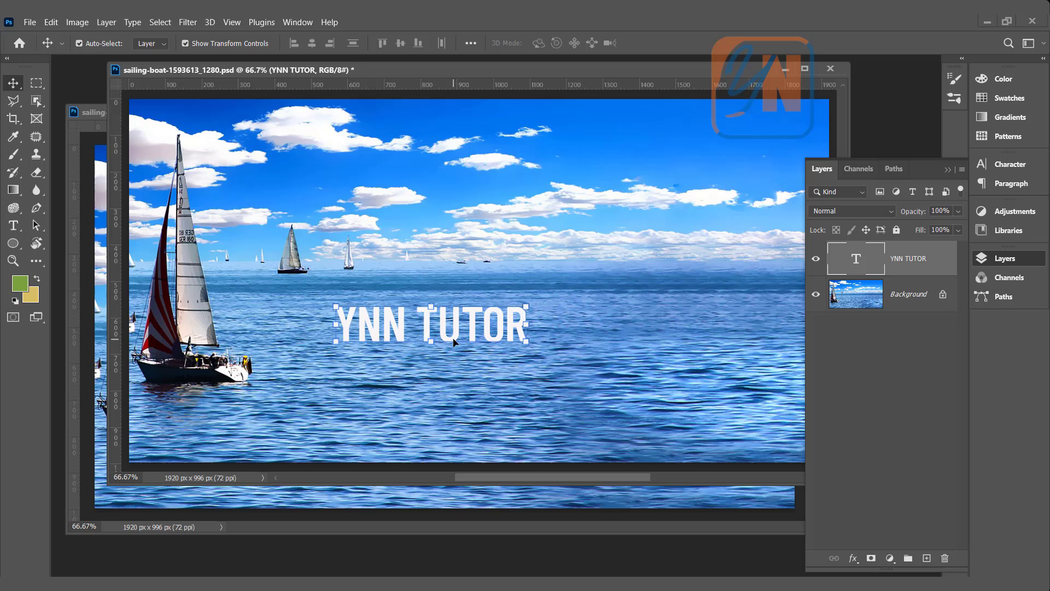
Scale the YNN TUTOR text up and move it left and up over the sea.
left_click_drag(527, 342, 786, 481)
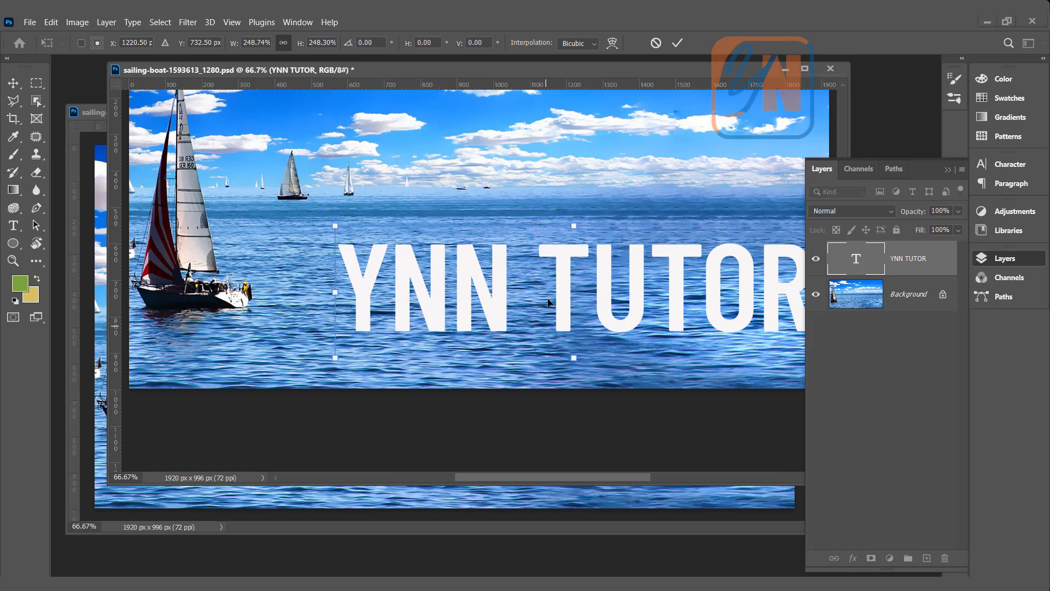
left_click_drag(599, 309, 551, 288)
key("Return")
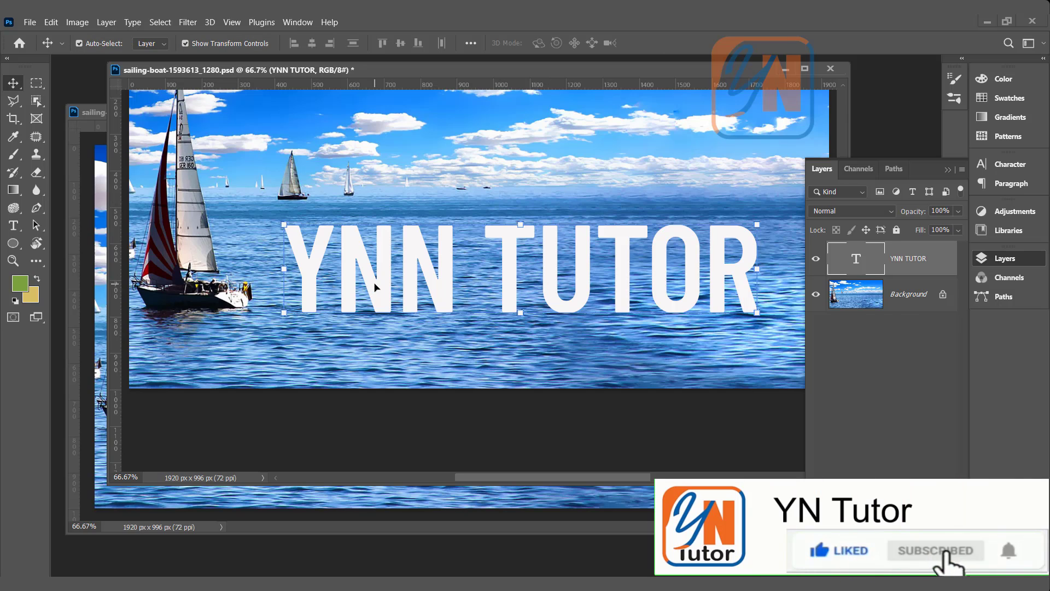
Change the YNN TUTOR text's font style to Barlow Condensed Black.
left_click(13, 225)
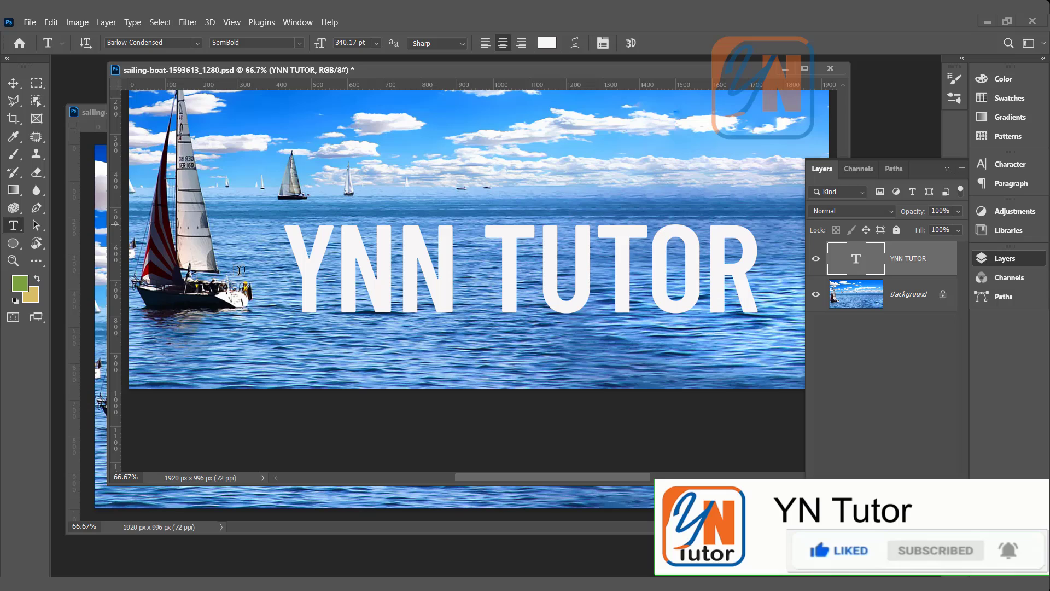
left_click_drag(282, 271, 335, 271)
left_click_drag(530, 267, 808, 274)
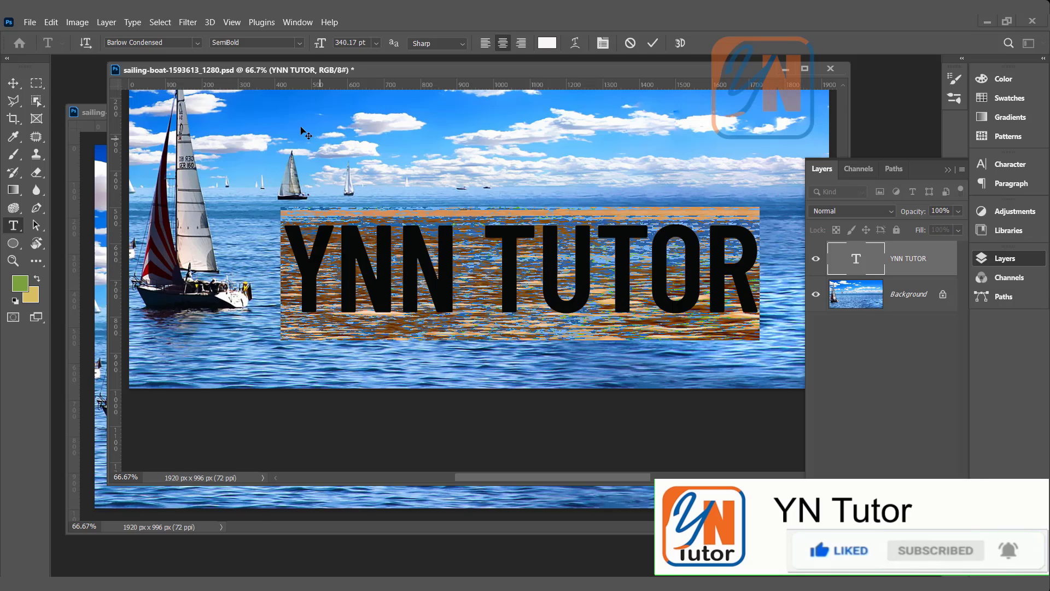
left_click(299, 43)
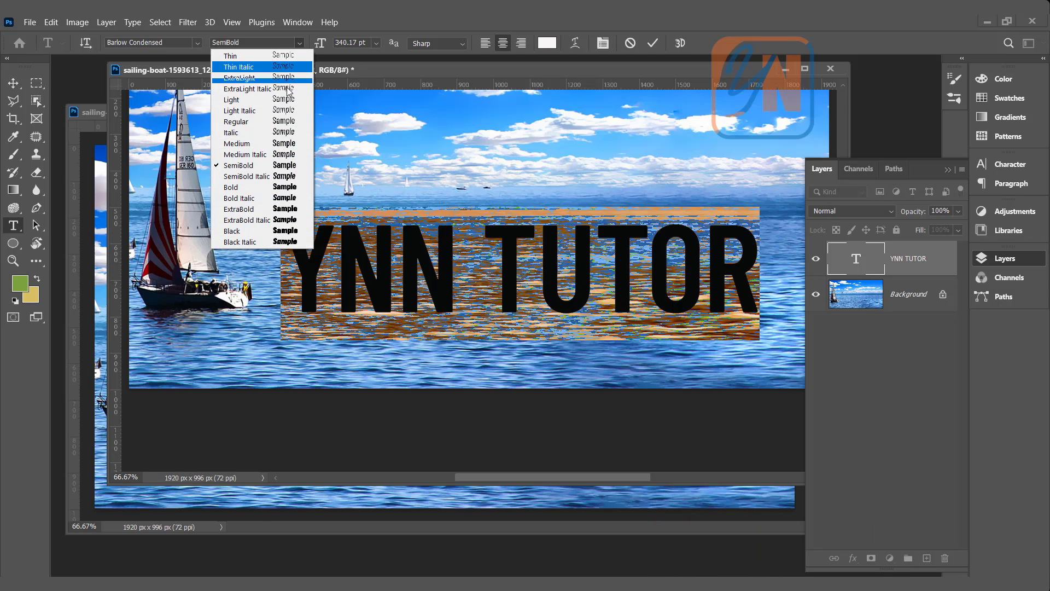
left_click(239, 231)
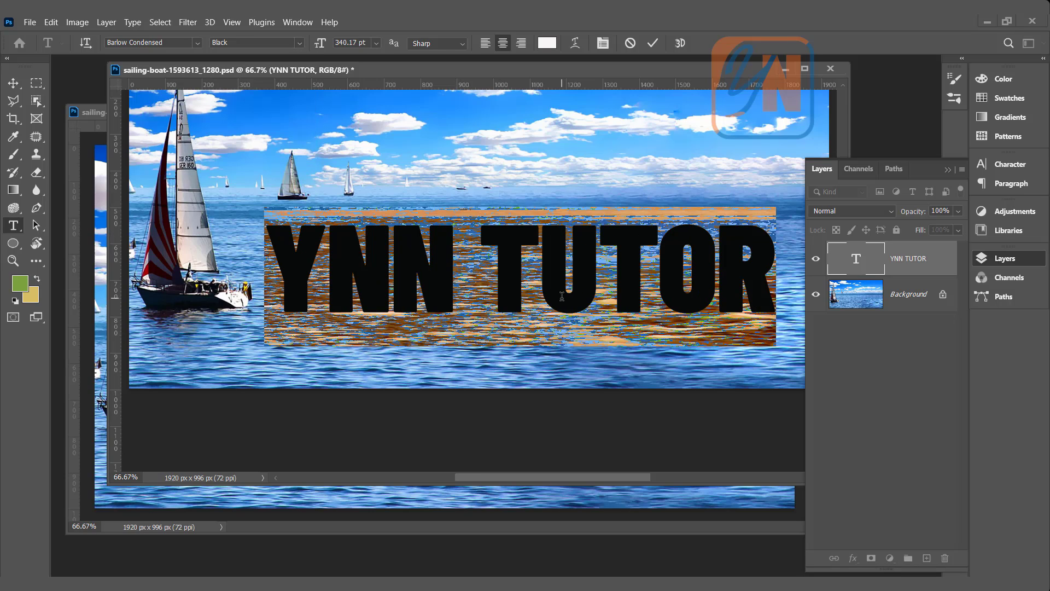
Commit the Black weight edit and browse Edit > Transform without applying anything.
left_click(13, 83)
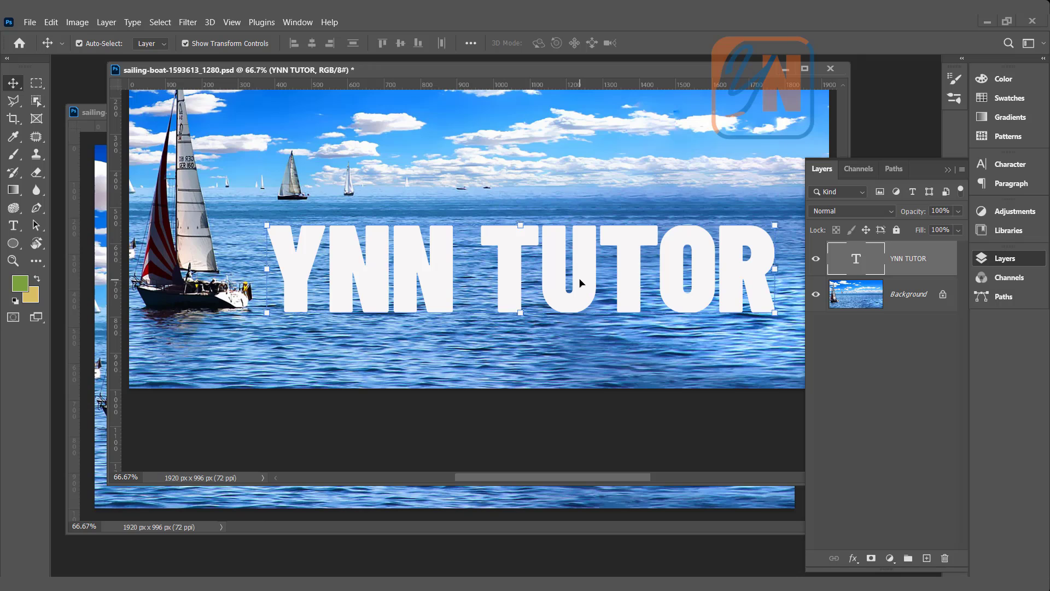
left_click(51, 22)
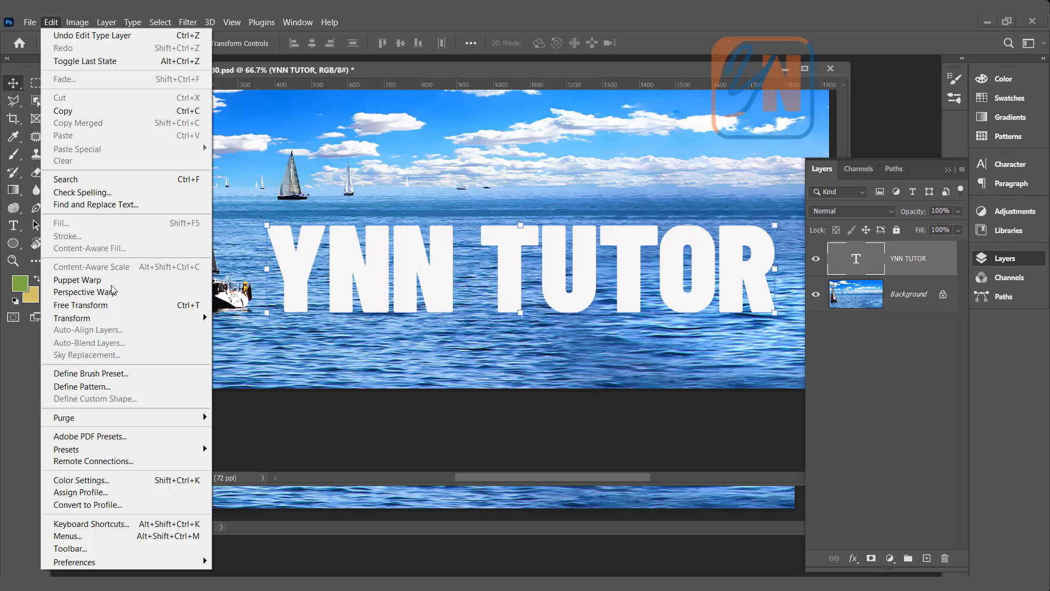
mouse_move(129, 318)
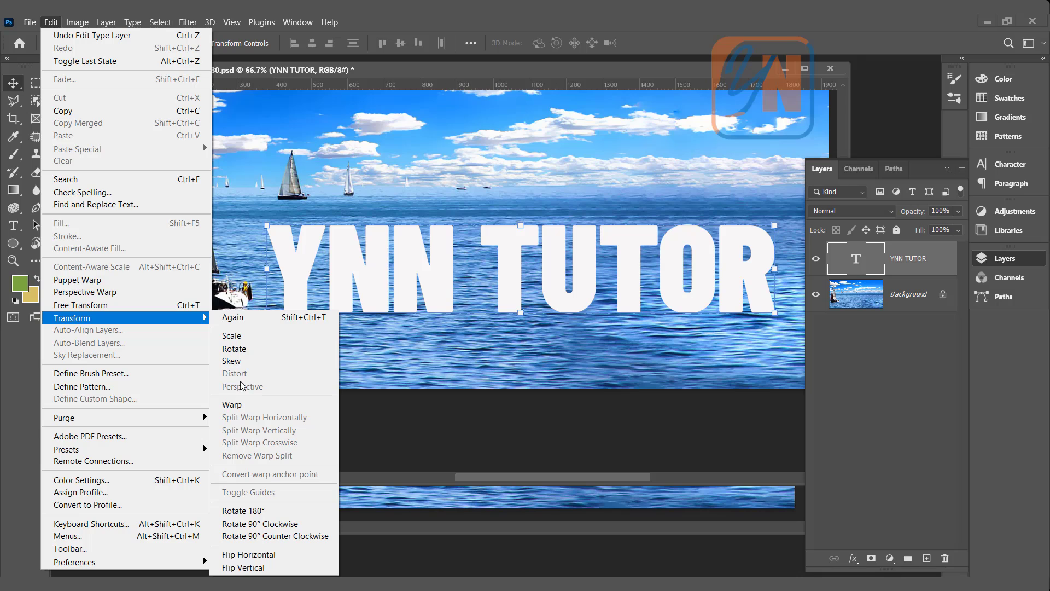
left_click(381, 65)
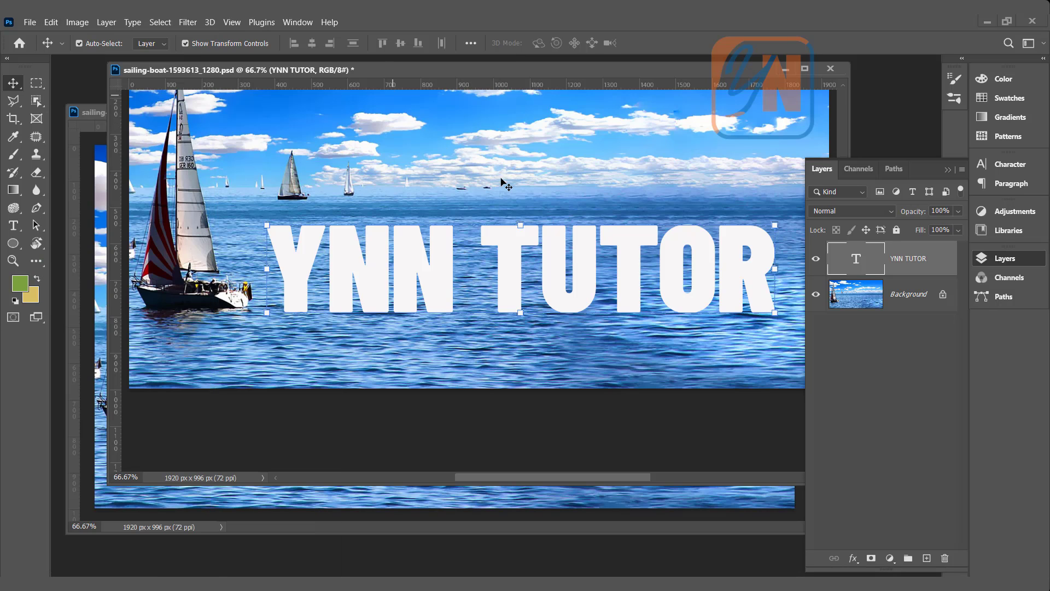
Rasterize the YNN TUTOR type layer, leaving the Transform menu unused.
right_click(903, 263)
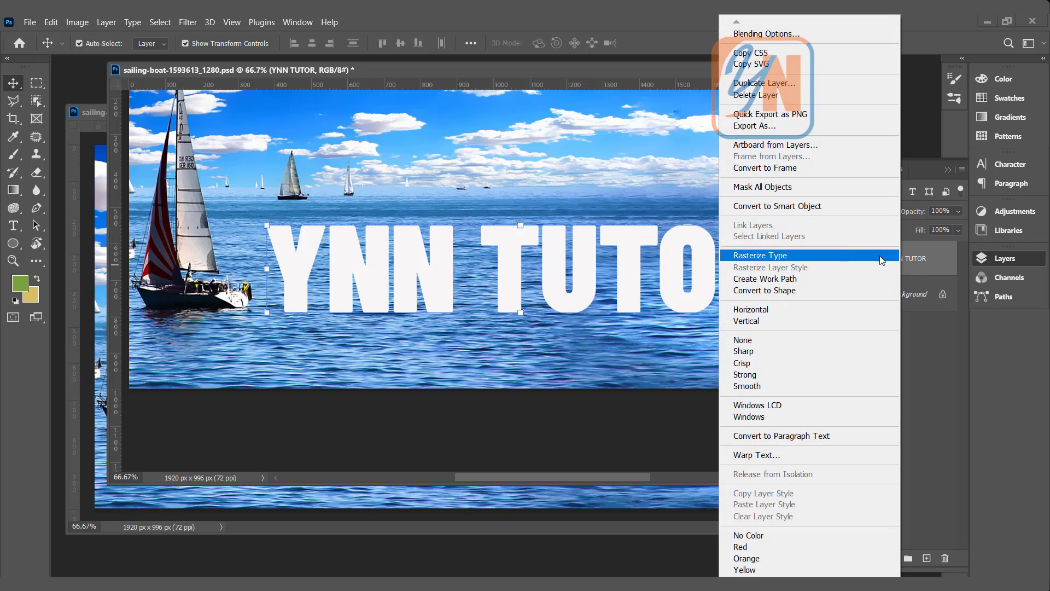
left_click(775, 261)
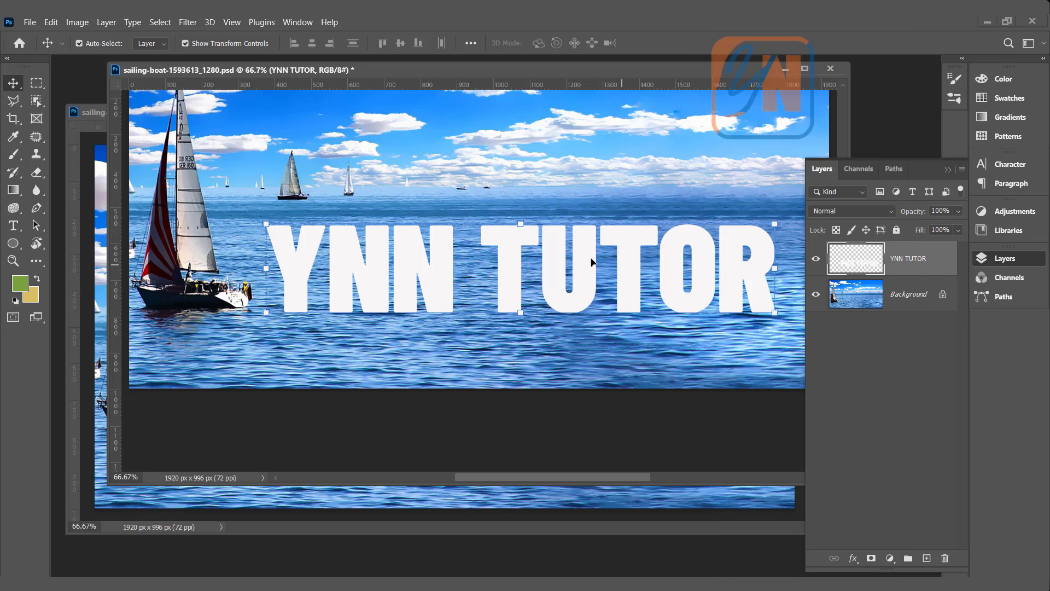
left_click(49, 22)
mouse_move(197, 318)
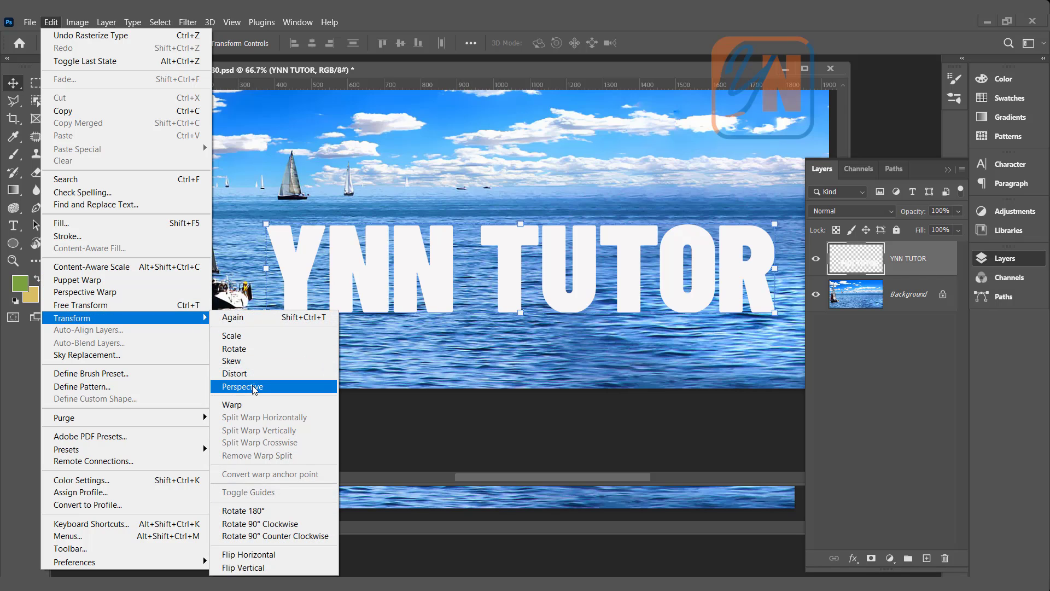
left_click(448, 70)
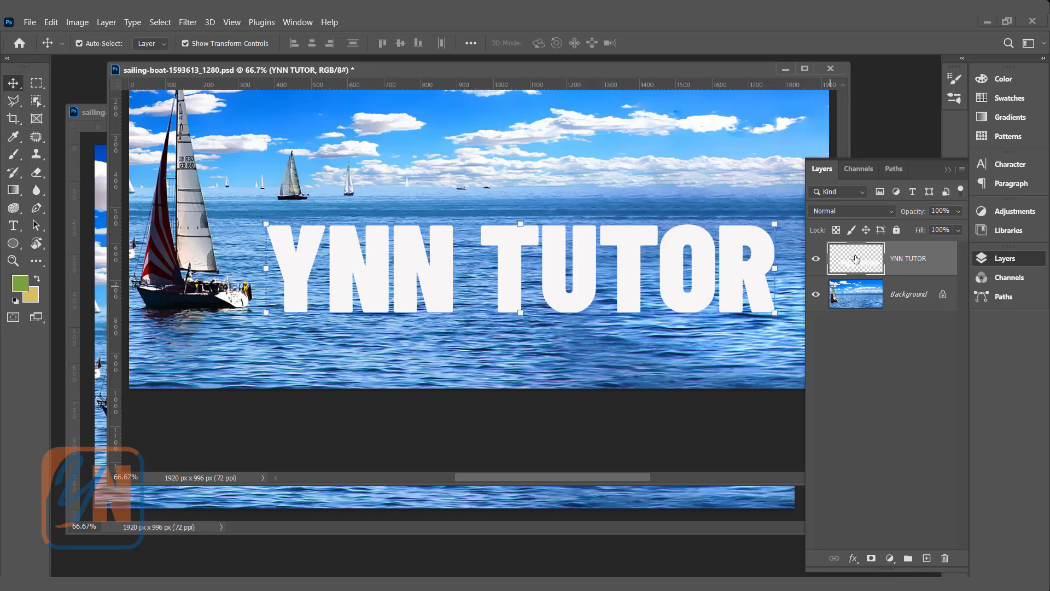
Undo Rasterize Type and convert the YNN TUTOR layer to a Smart Object.
key("ctrl+z")
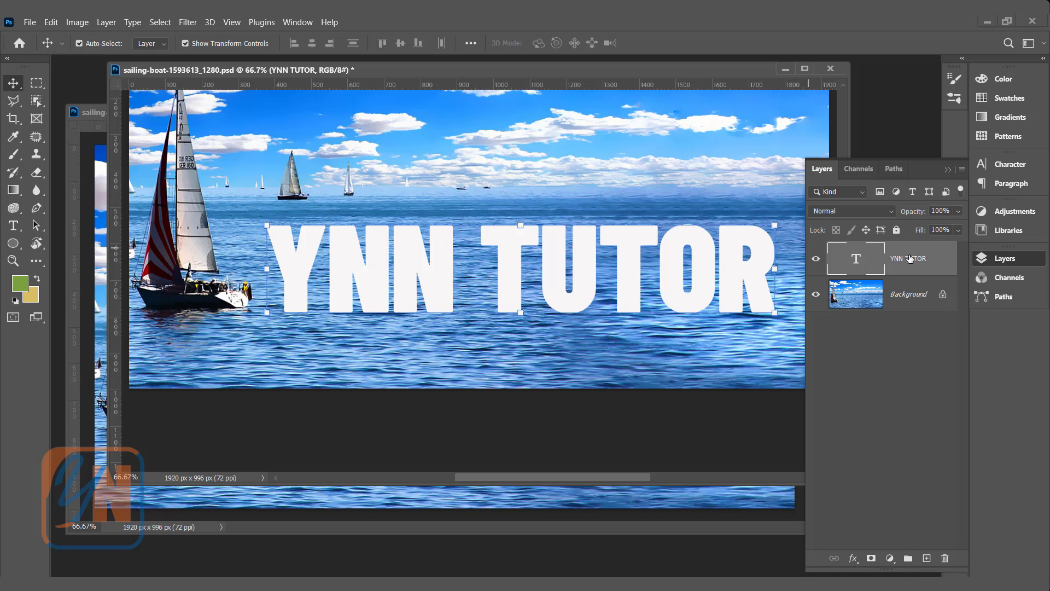
right_click(908, 257)
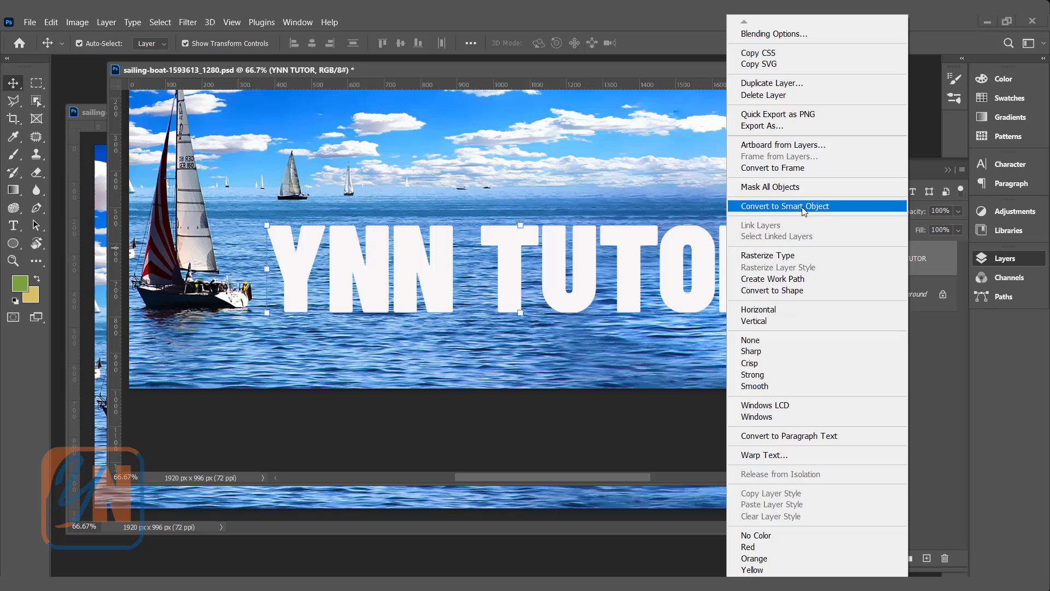
left_click(801, 207)
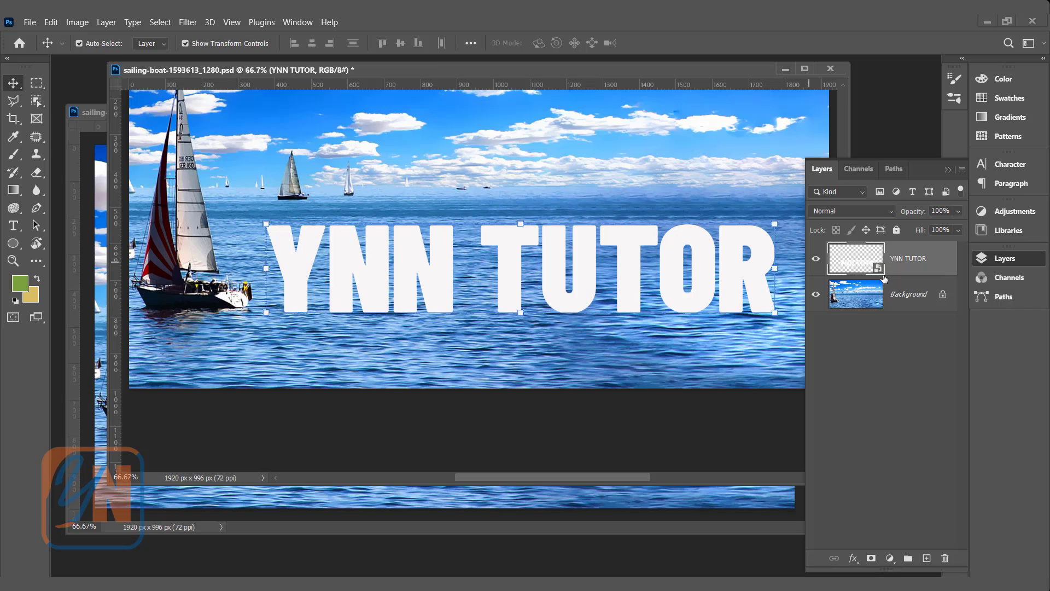
In the Smart Object contents, delete one N so the text reads 'YN TUTOR'.
double_click(877, 269)
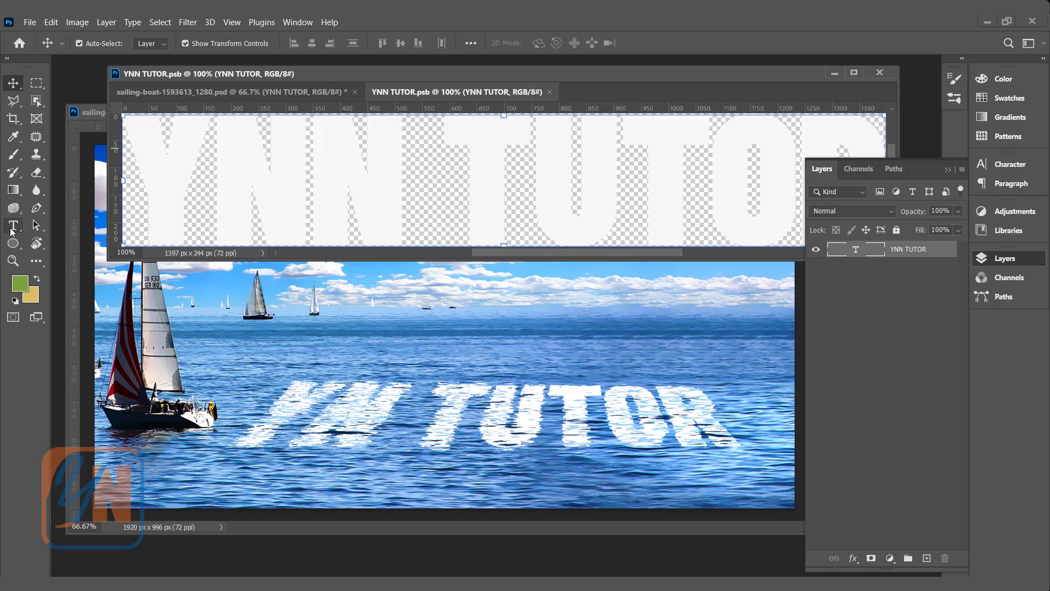
left_click(12, 228)
left_click(409, 194)
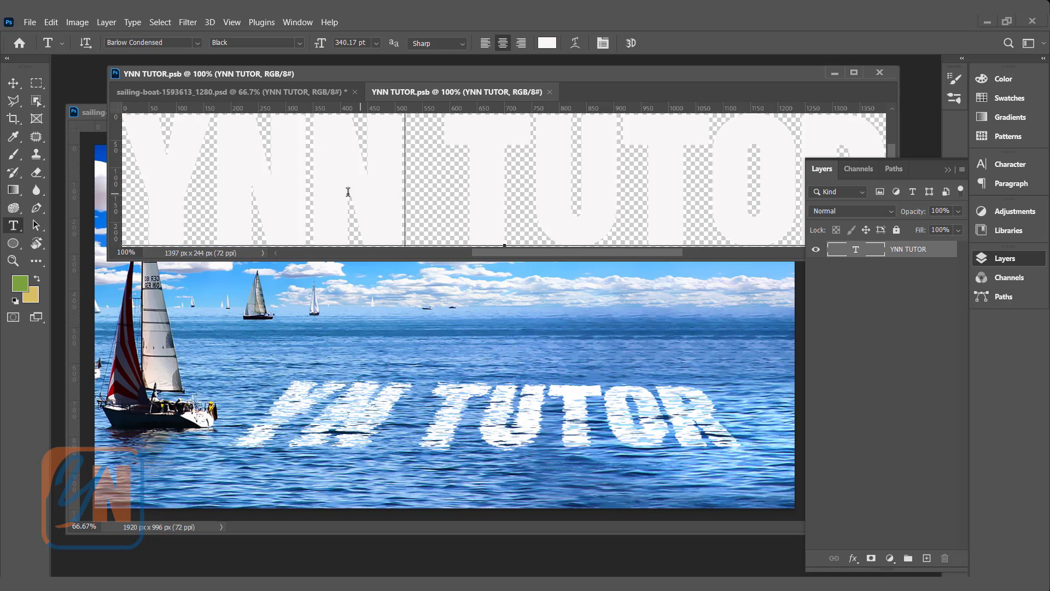
key("shift+Left")
key("BackSpace")
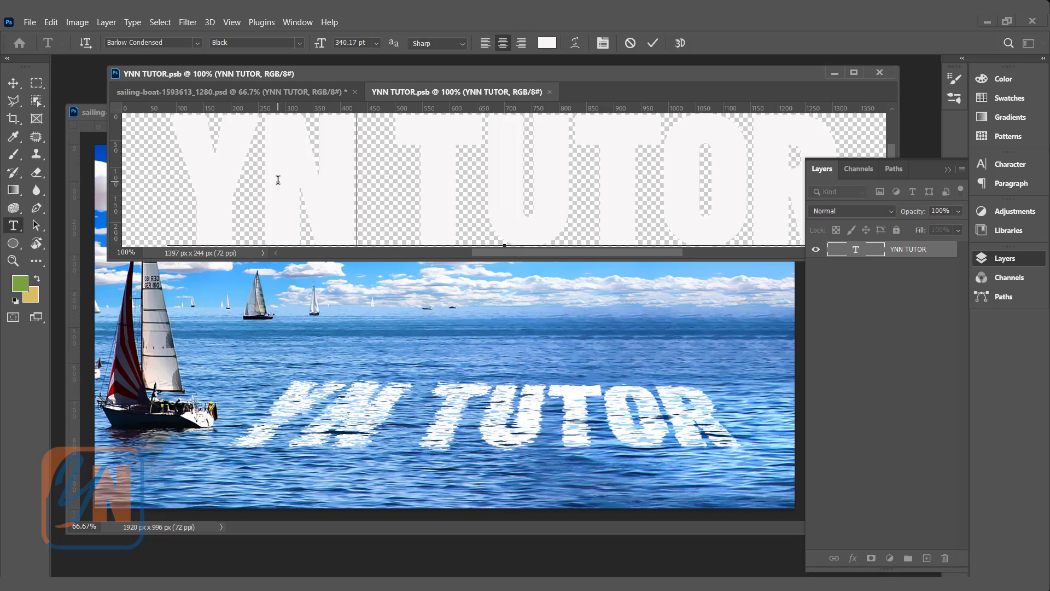
Save the edited Smart Object contents and close the .psb document.
left_click(30, 22)
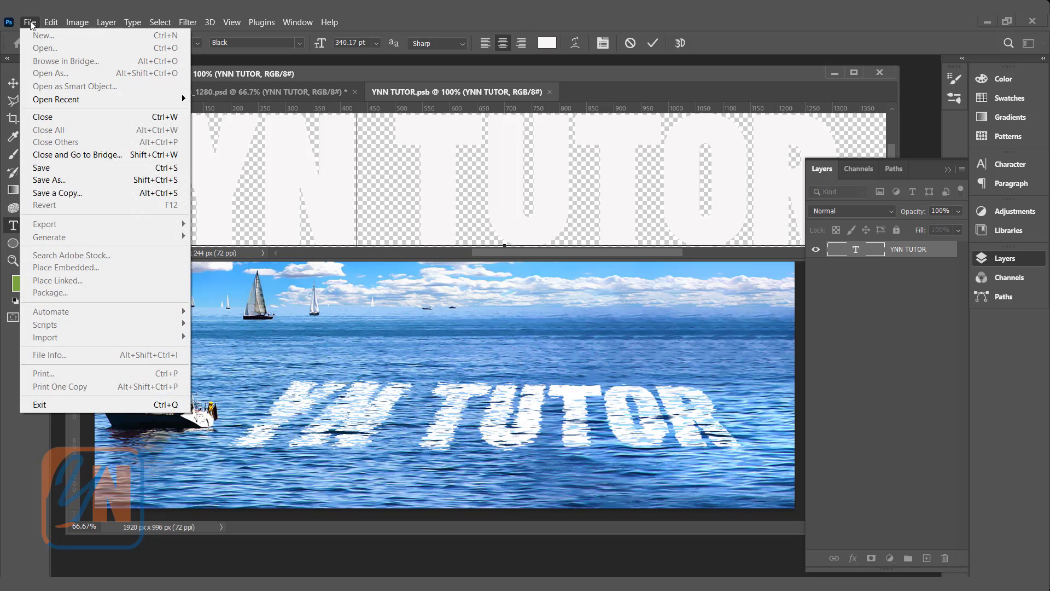
left_click(41, 169)
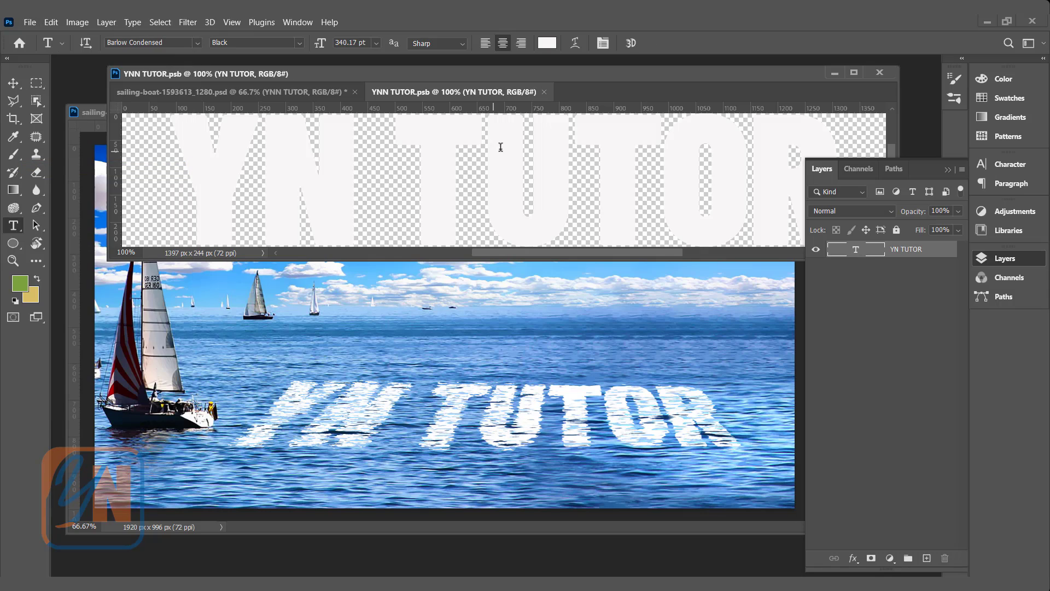
left_click(544, 92)
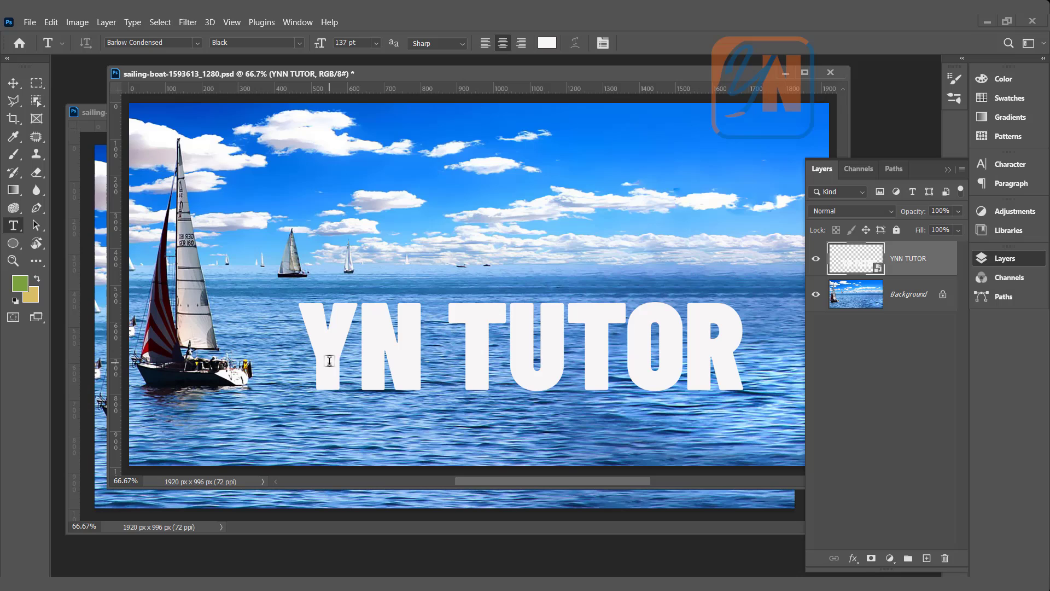
Apply a Perspective transform, tilting the text from its top-left corner.
left_click(13, 82)
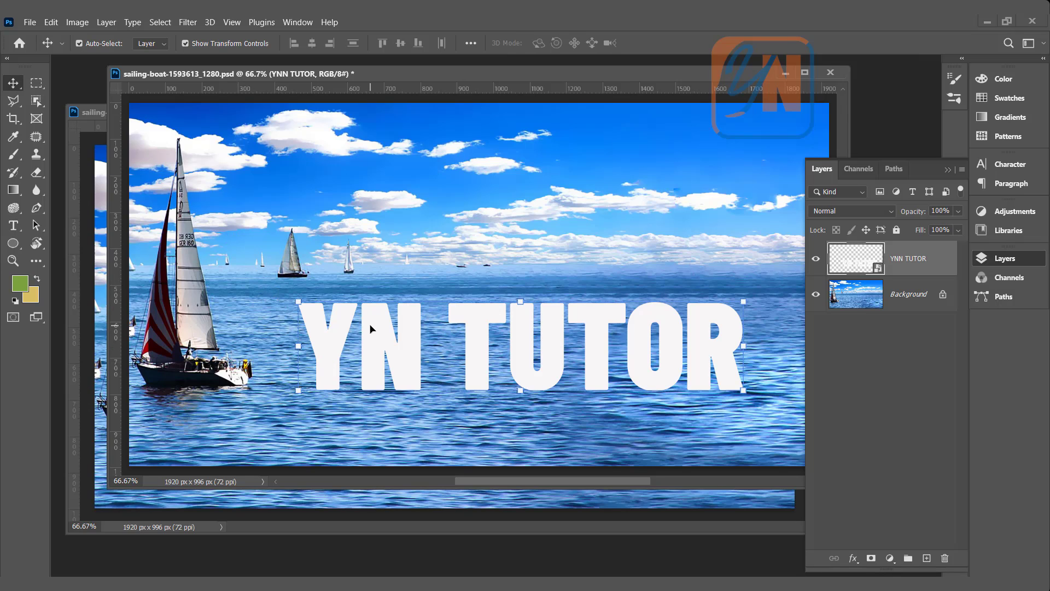
left_click(54, 24)
mouse_move(139, 323)
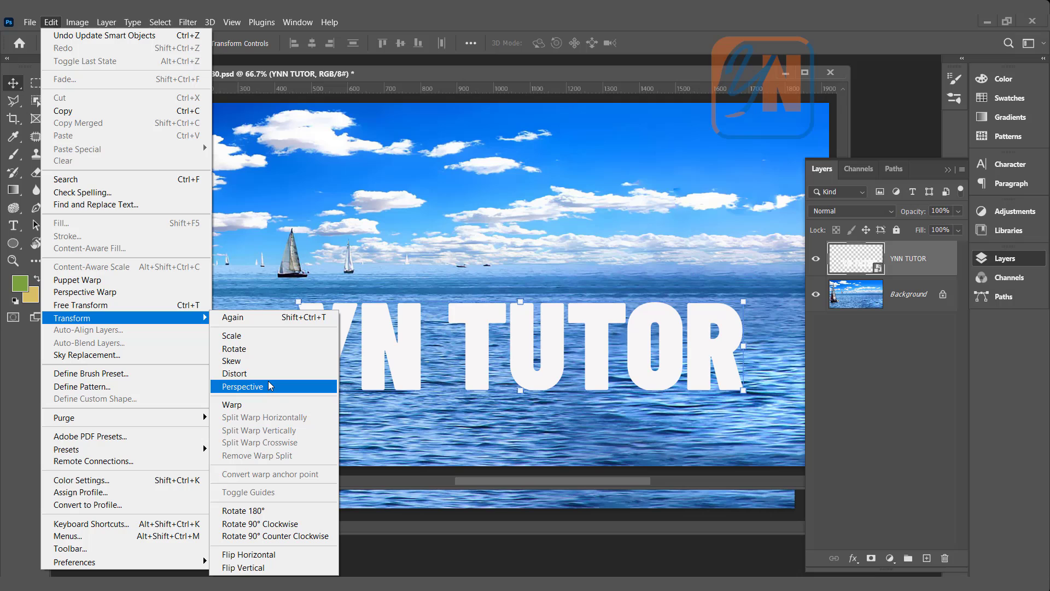
left_click(266, 386)
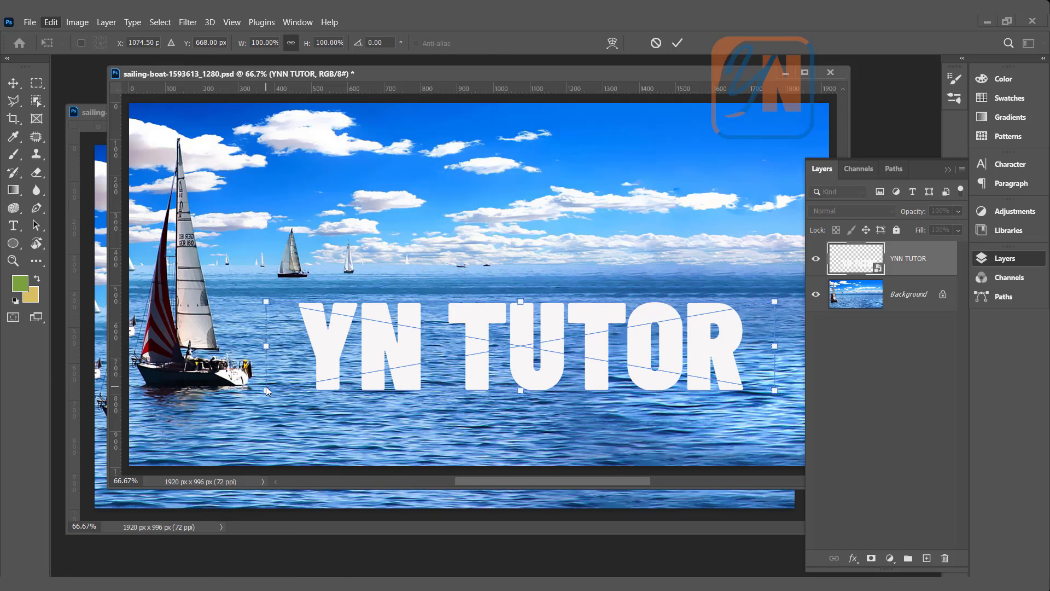
left_click_drag(298, 301, 322, 306)
key("Return")
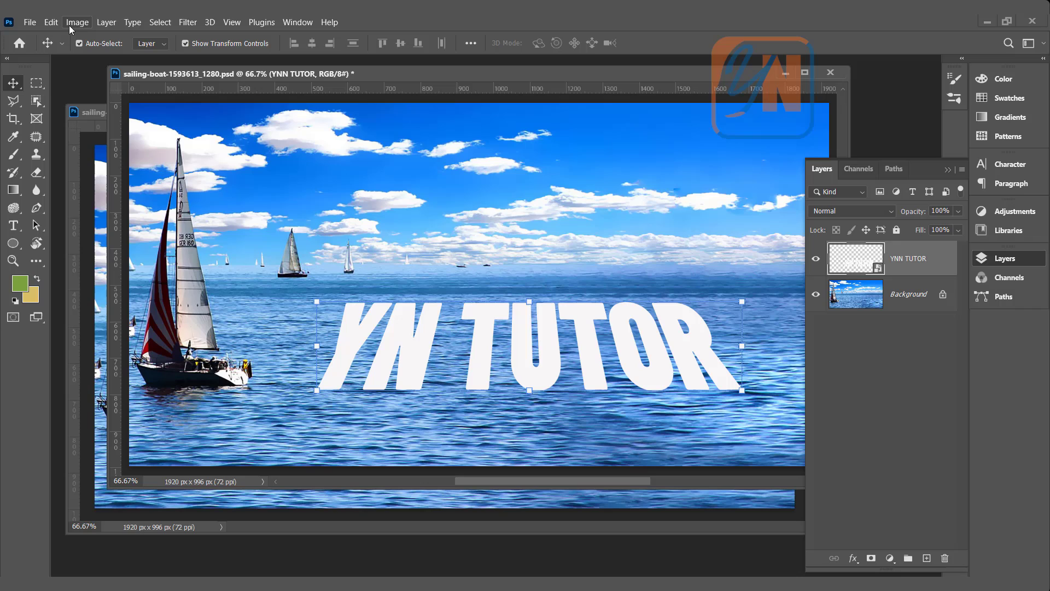
Distort the text by widening its bottom-right end and lowering its top edge.
left_click(48, 24)
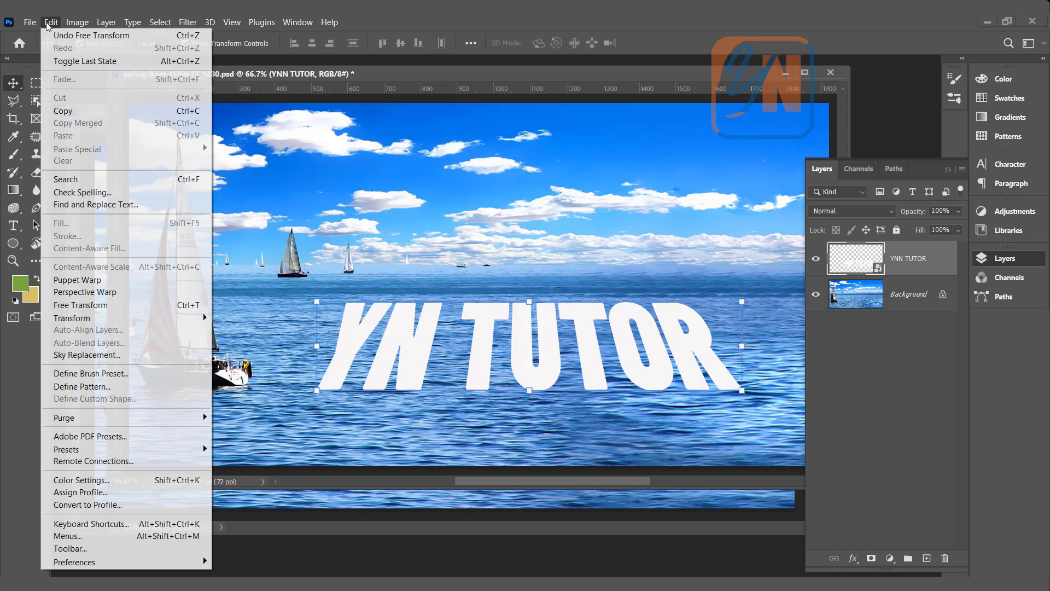
mouse_move(110, 321)
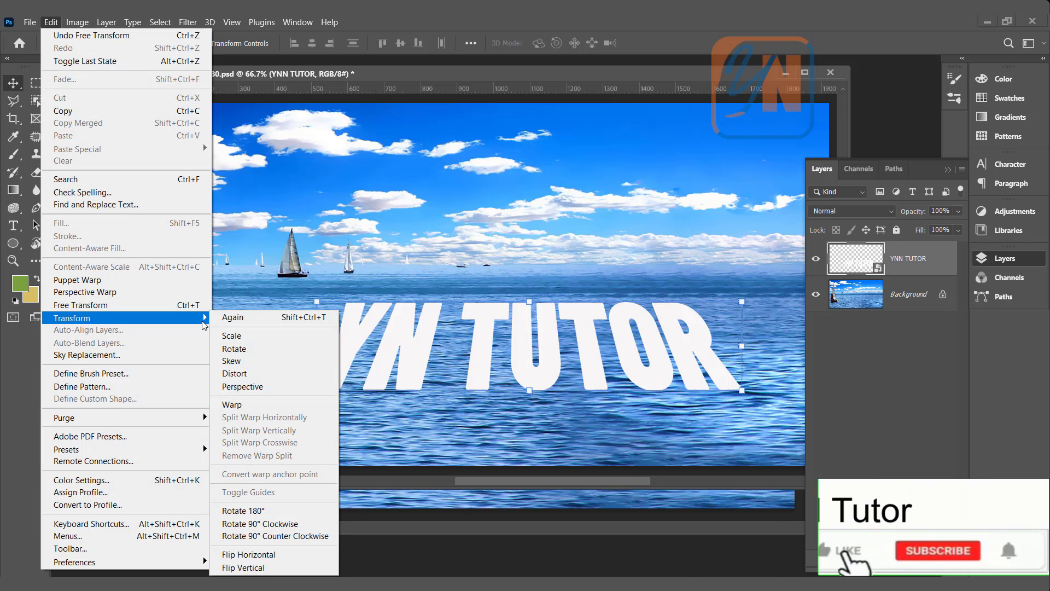
left_click(244, 378)
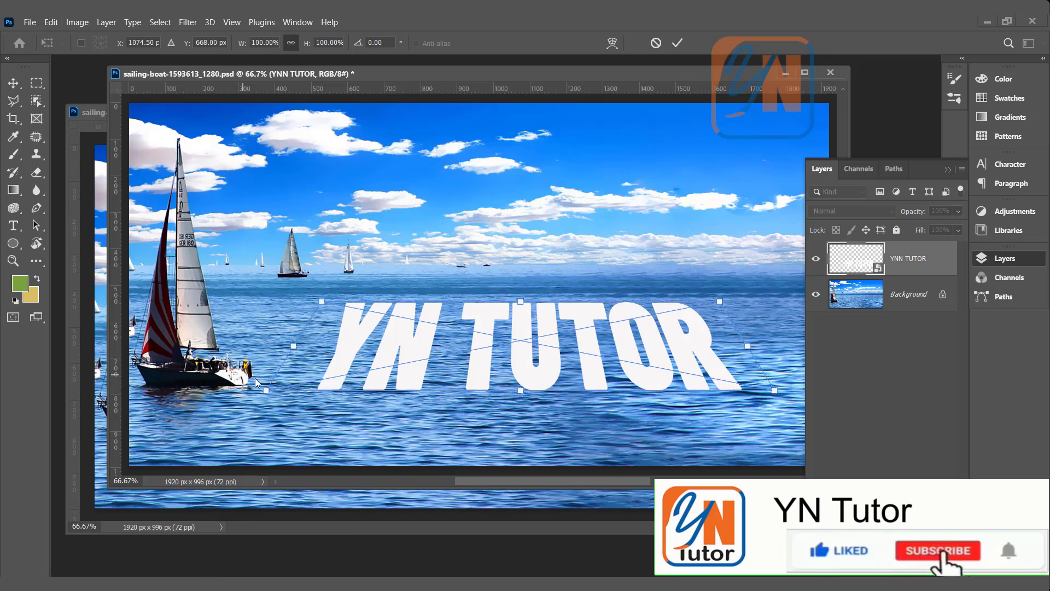
left_click_drag(742, 390, 794, 390)
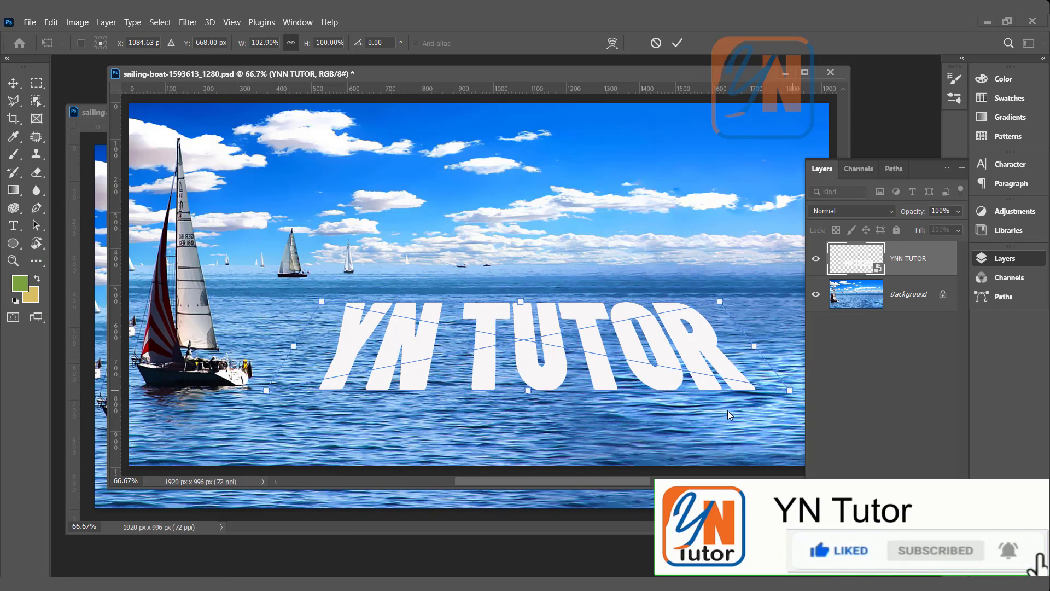
left_click_drag(263, 393, 252, 392)
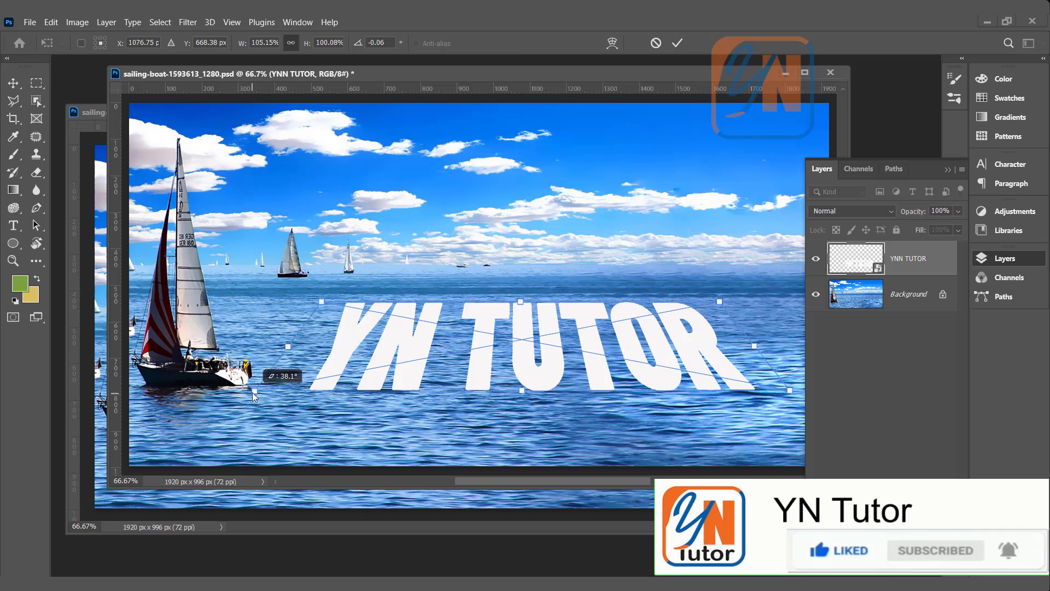
mouse_move(522, 305)
left_mouse_down()
mouse_move(521, 293)
mouse_move(519, 321)
left_mouse_up()
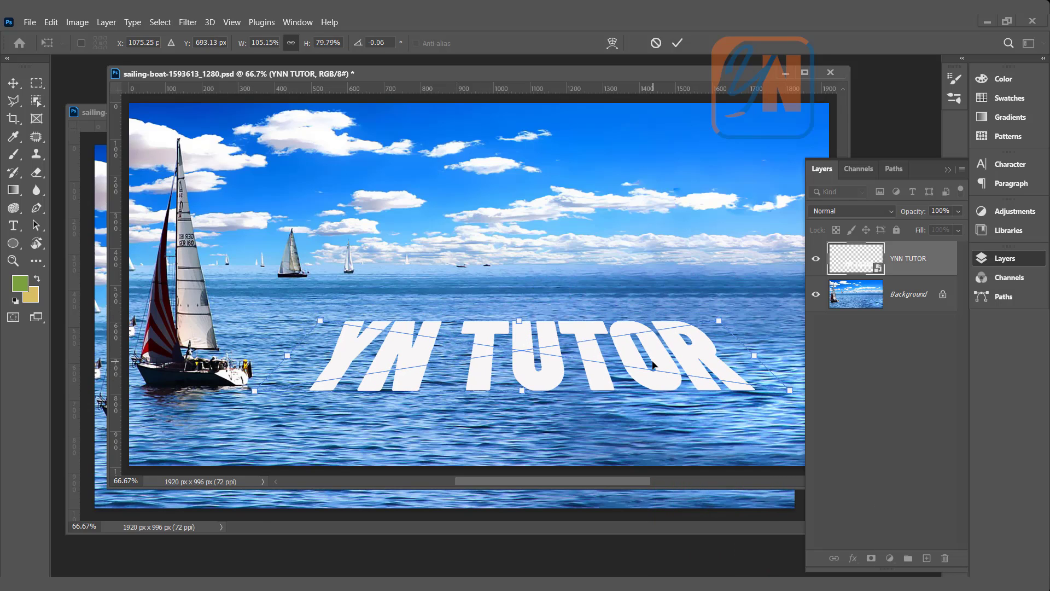
key("Return")
left_click_drag(755, 324, 779, 310)
left_click_drag(659, 345, 646, 350)
key("Return")
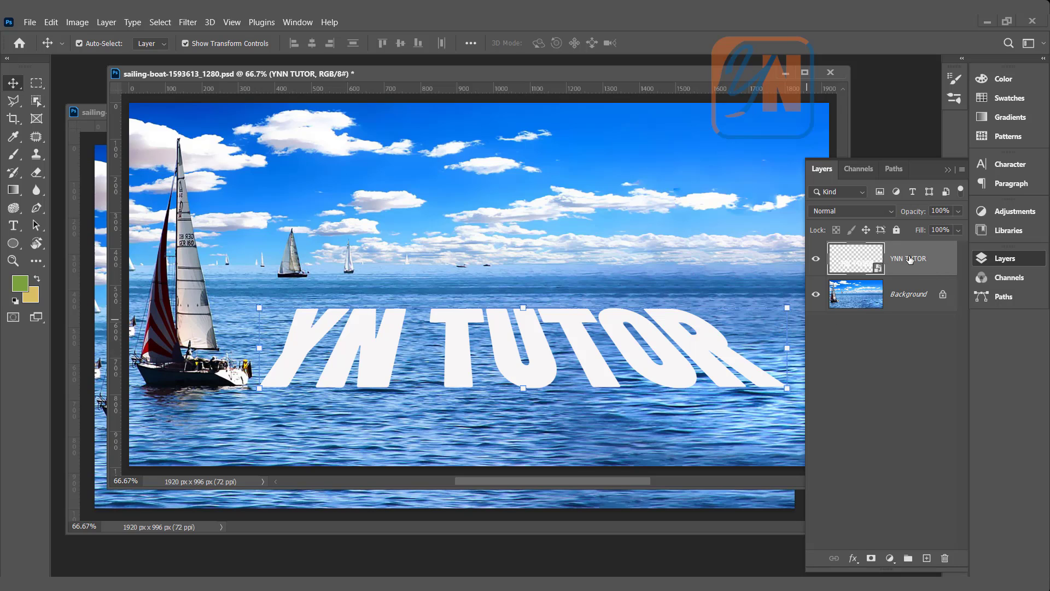
Open the Filter > Distort > Displace dialog with horizontal and vertical scales of 10.
left_click(186, 24)
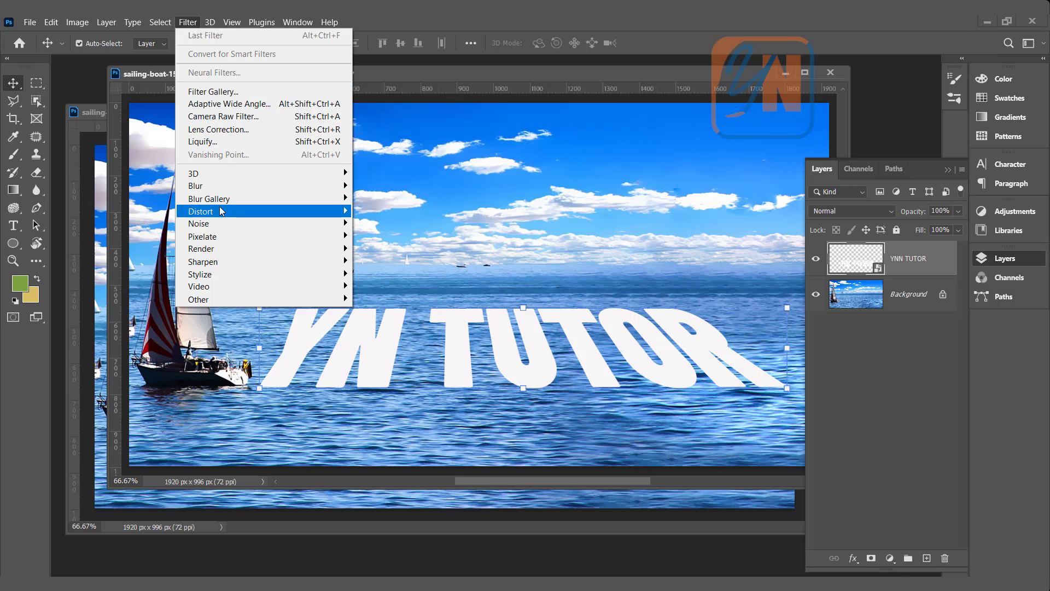
mouse_move(220, 212)
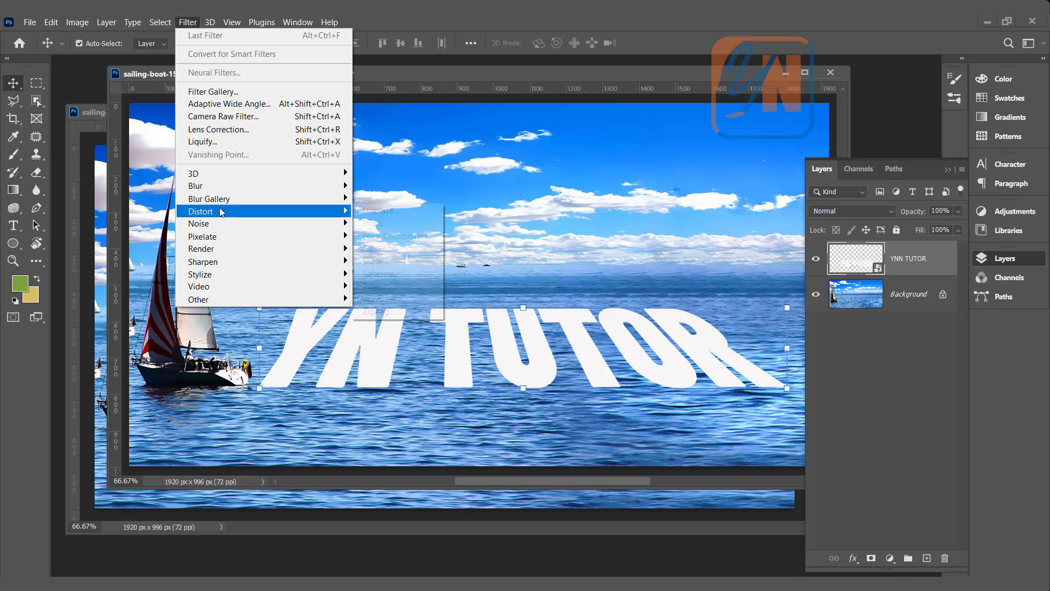
left_click(390, 211)
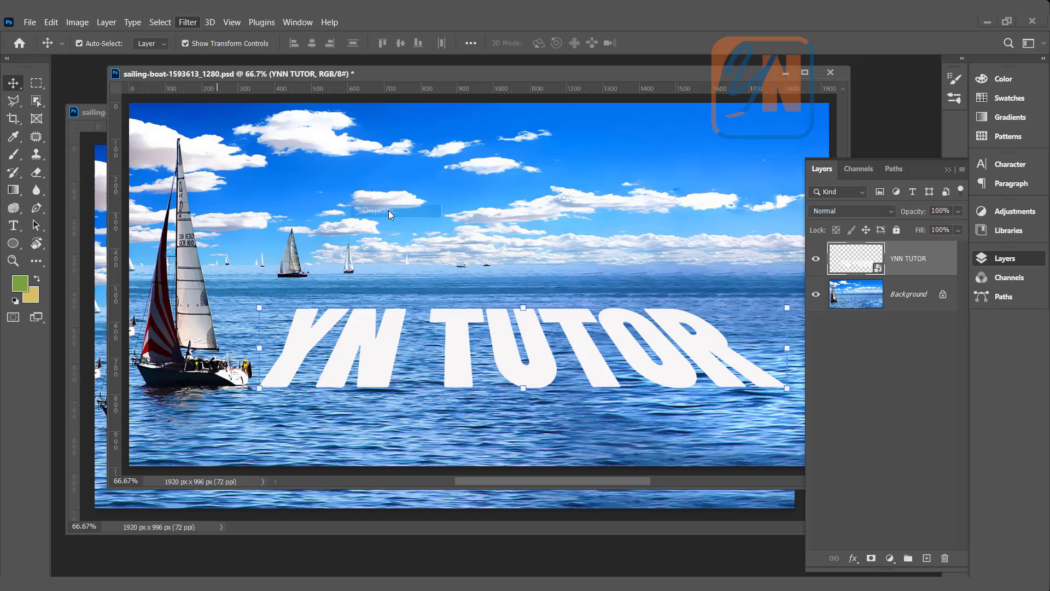
left_click_drag(567, 137, 583, 117)
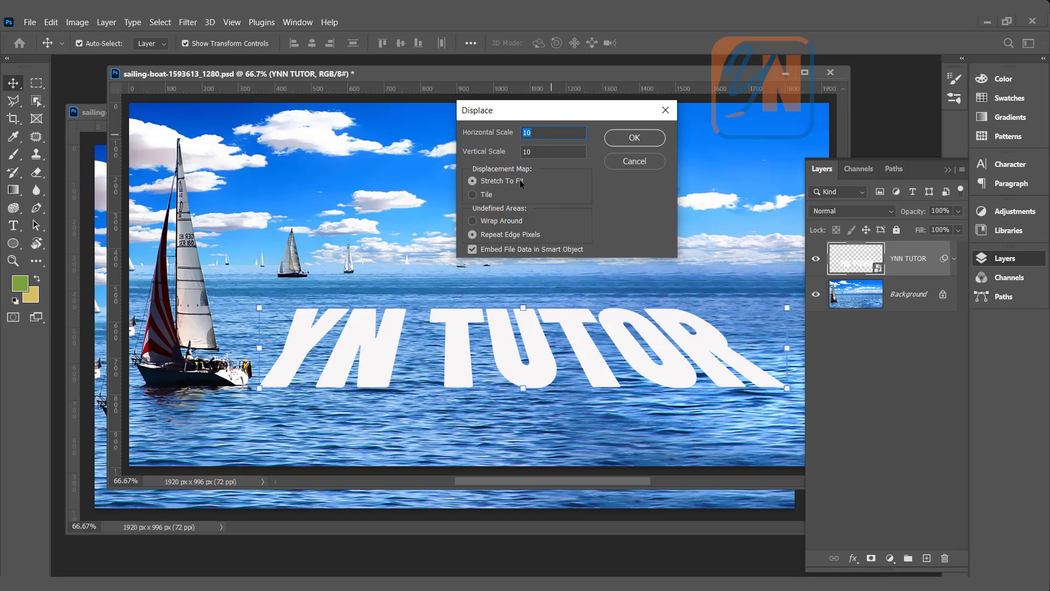
Accept the 10 by 10 Displace scales and choose sailing-boat-1593613_1280.psd as the map.
left_click(614, 136)
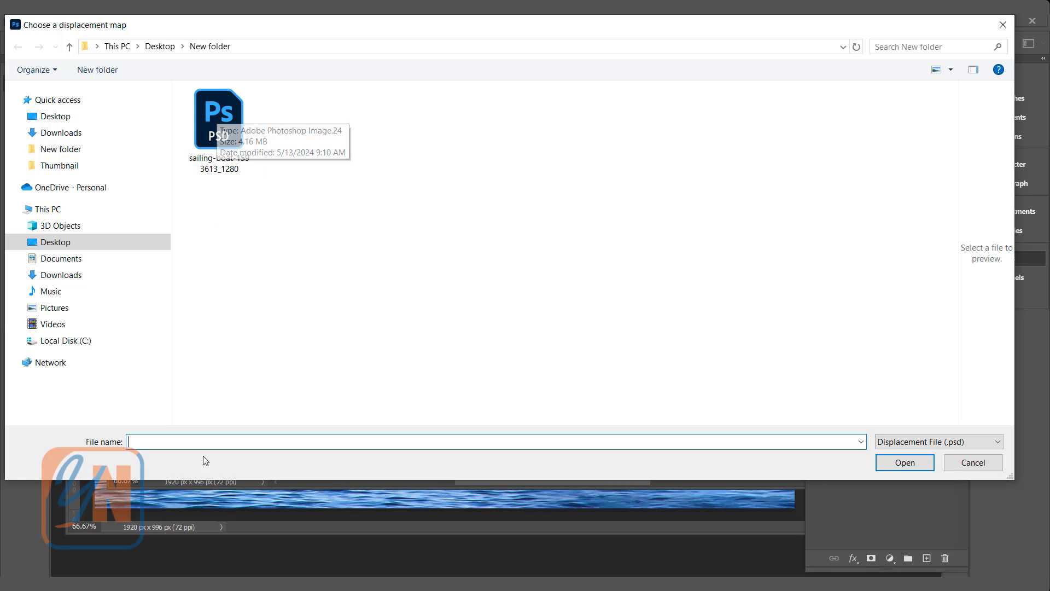
left_click(228, 124)
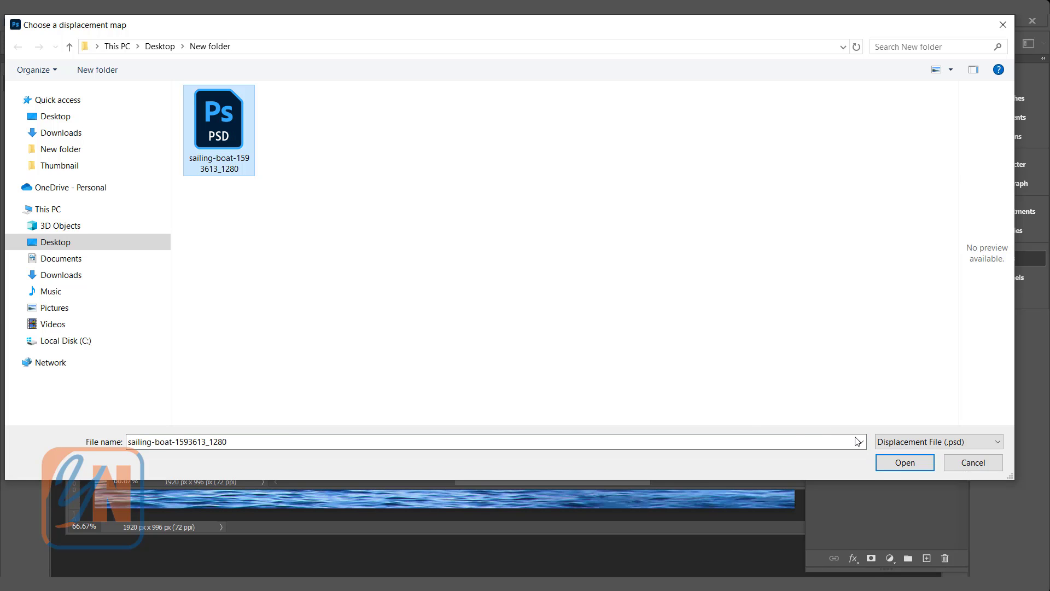
left_click(904, 462)
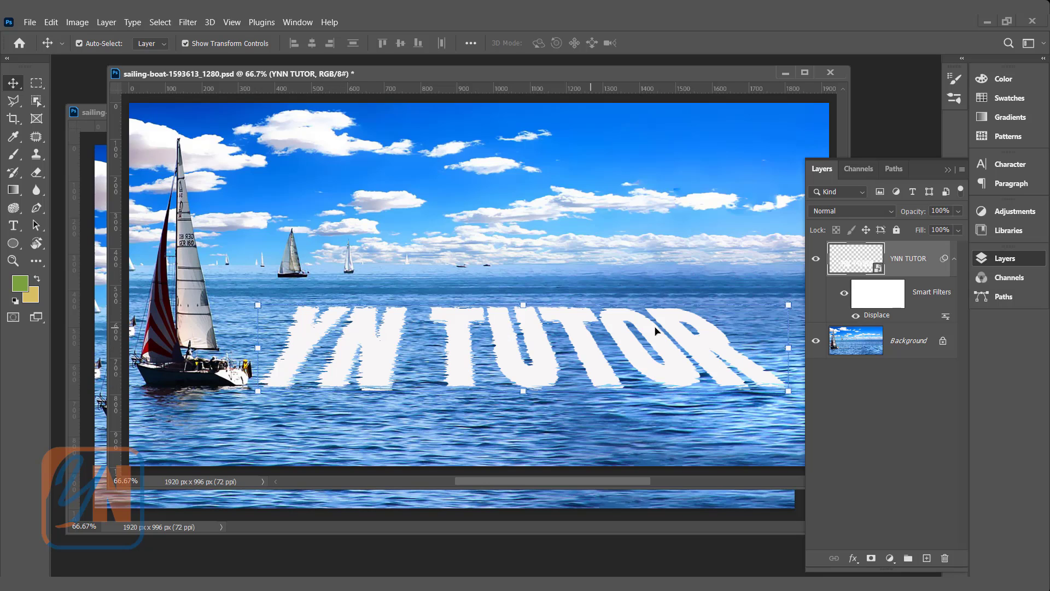
Reapply the Displace smart filter at 15 horizontal and 15 vertical scale, using the sailing-boat PSD map.
double_click(875, 315)
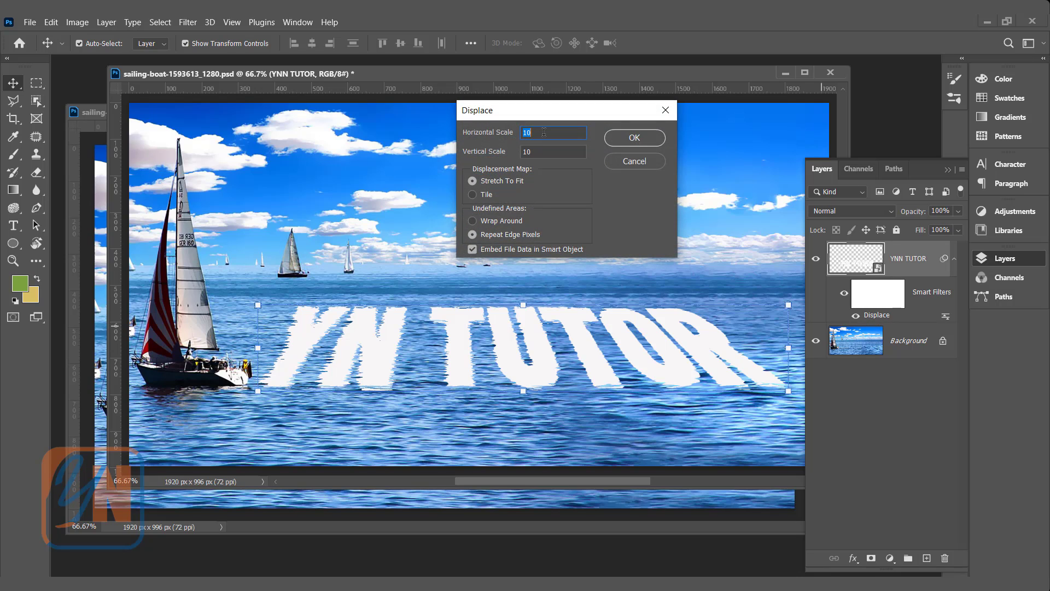
type("15")
key("Tab")
type("15")
left_click(634, 137)
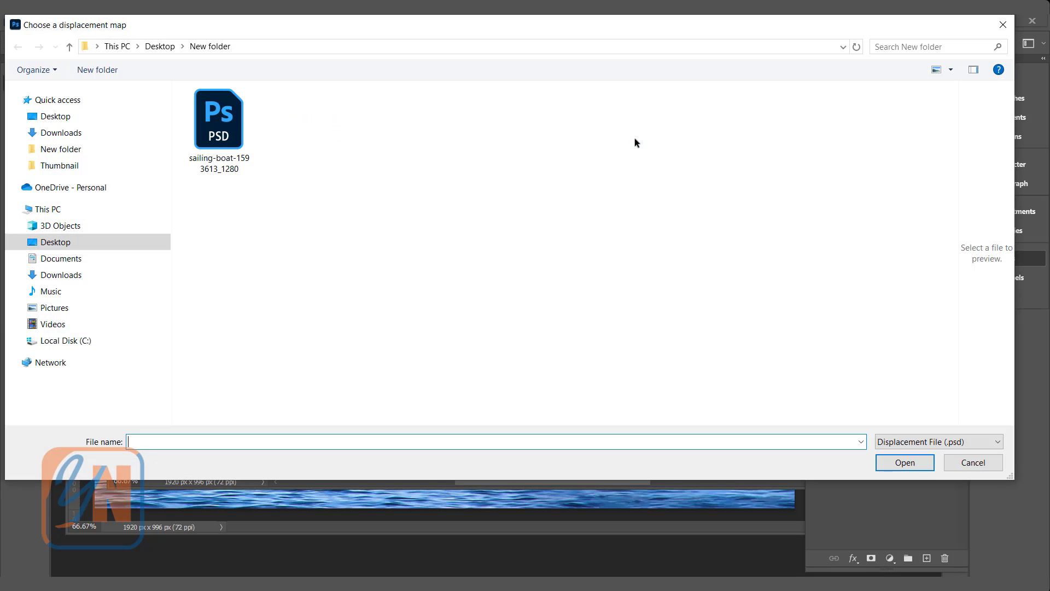
left_click(227, 135)
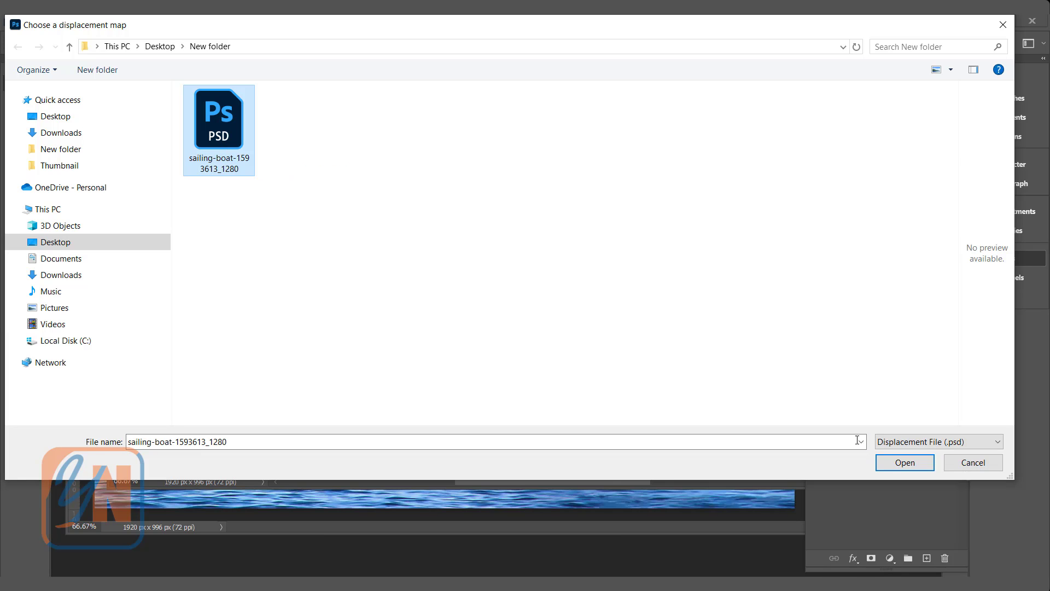
left_click(905, 462)
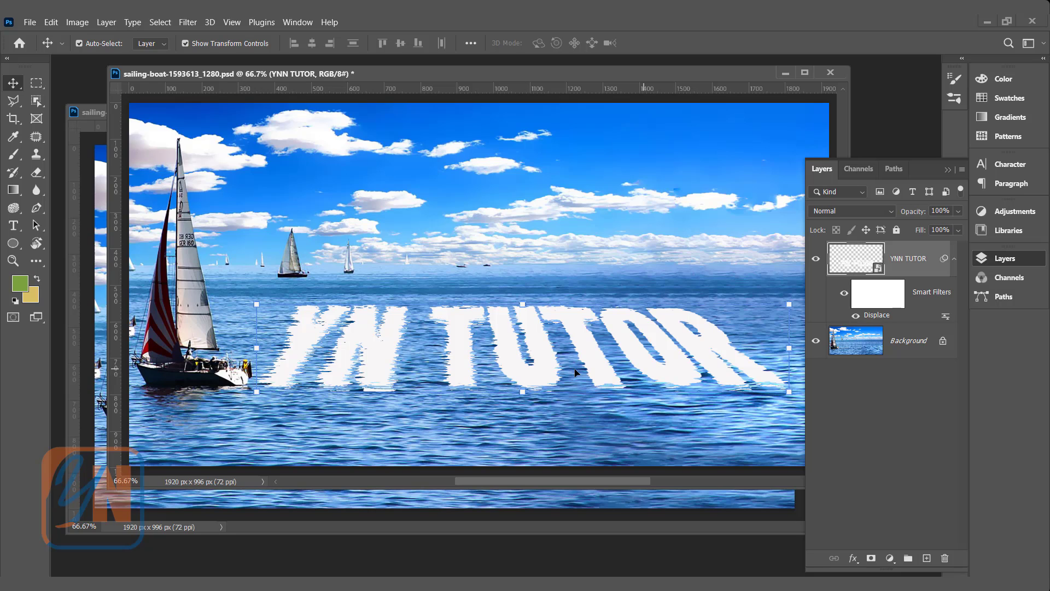
left_click(865, 211)
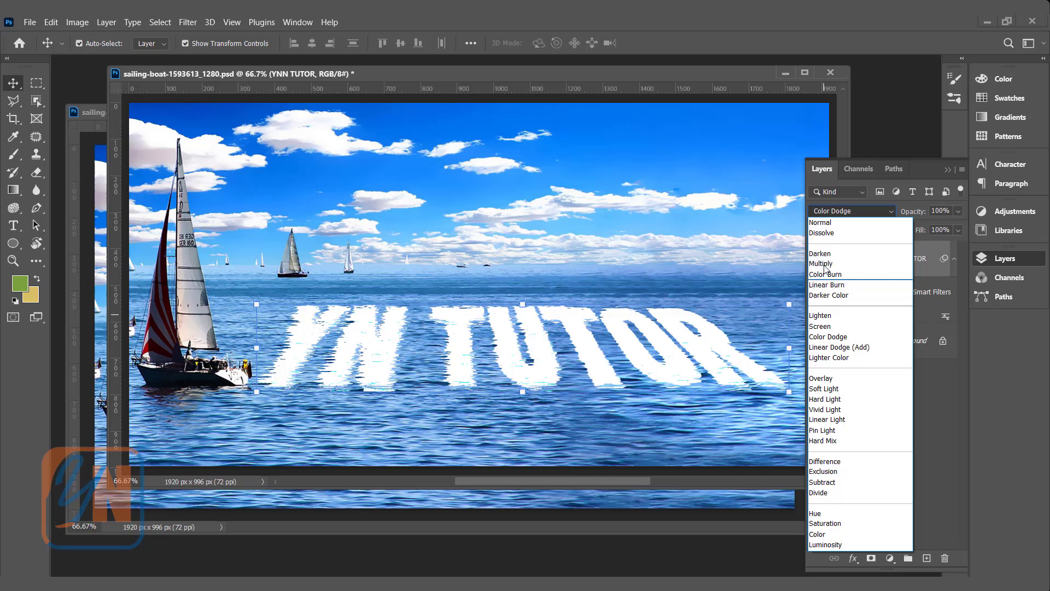
left_click(826, 222)
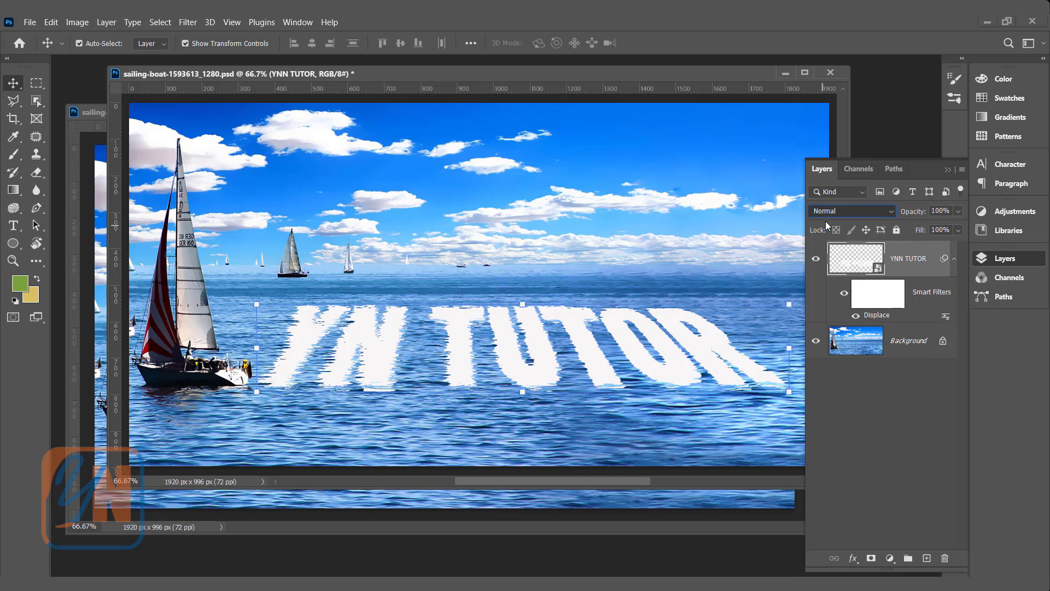
Set the YN TUTOR layer's Underlying Layer Blend If to split values 73/111 and 175/196.
double_click(924, 253)
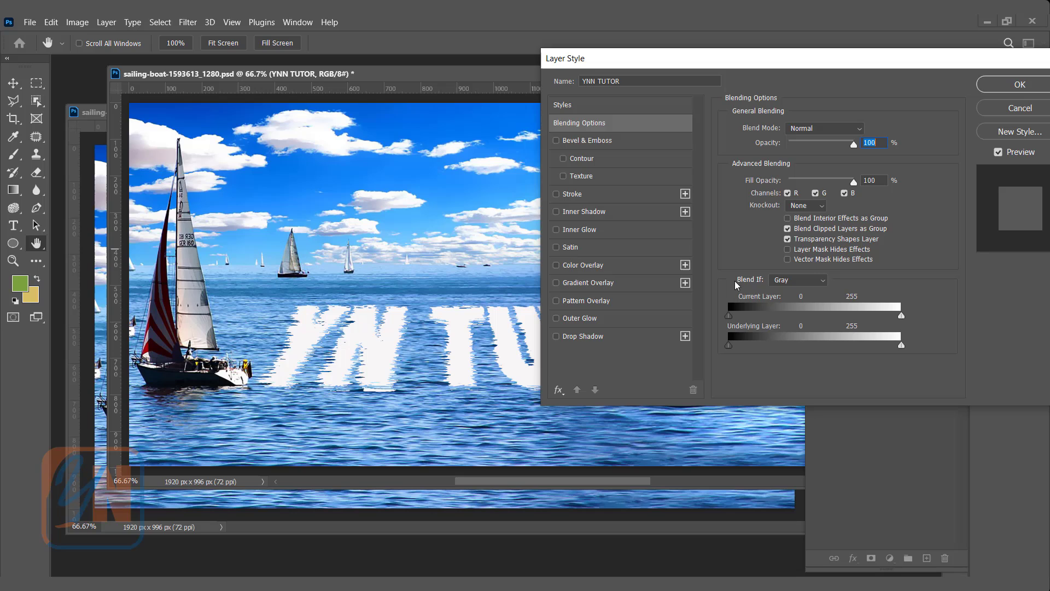
left_click_drag(752, 59, 753, 26)
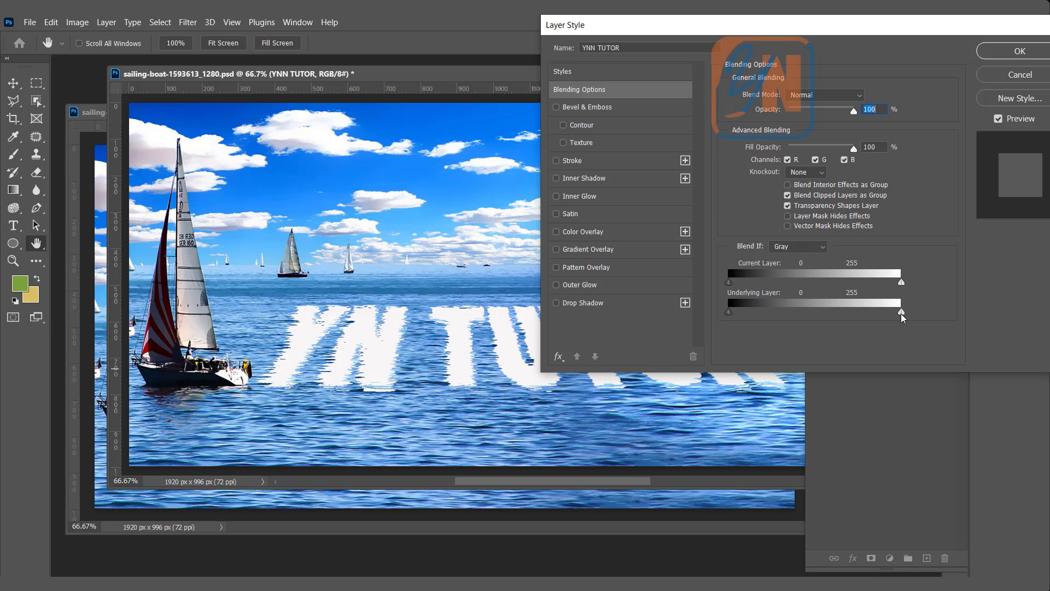
left_click_drag(901, 312, 856, 314)
left_click_drag(728, 312, 777, 312)
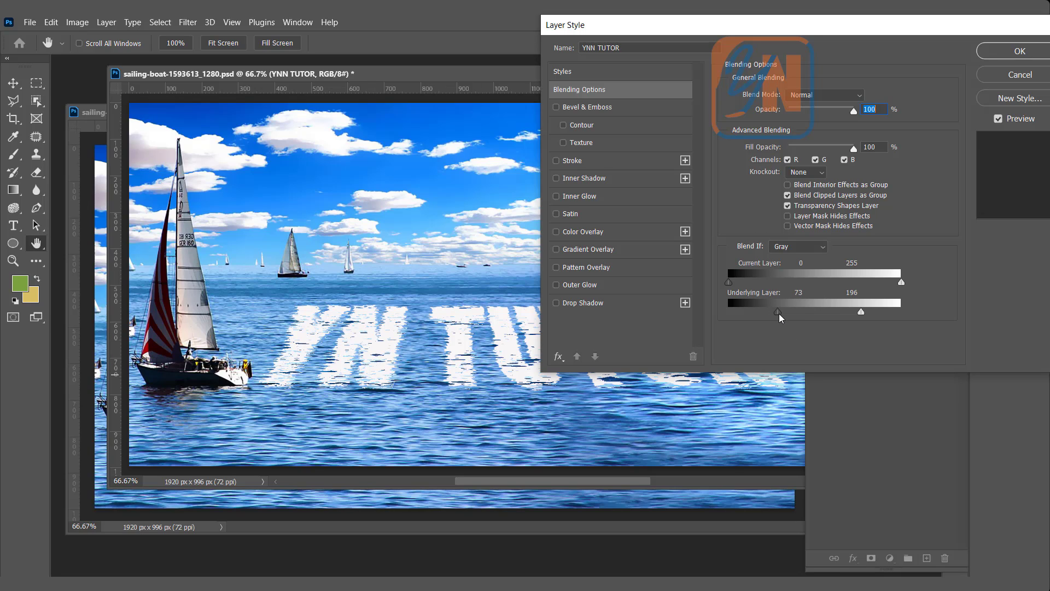
left_click_drag(778, 313, 804, 330, "alt")
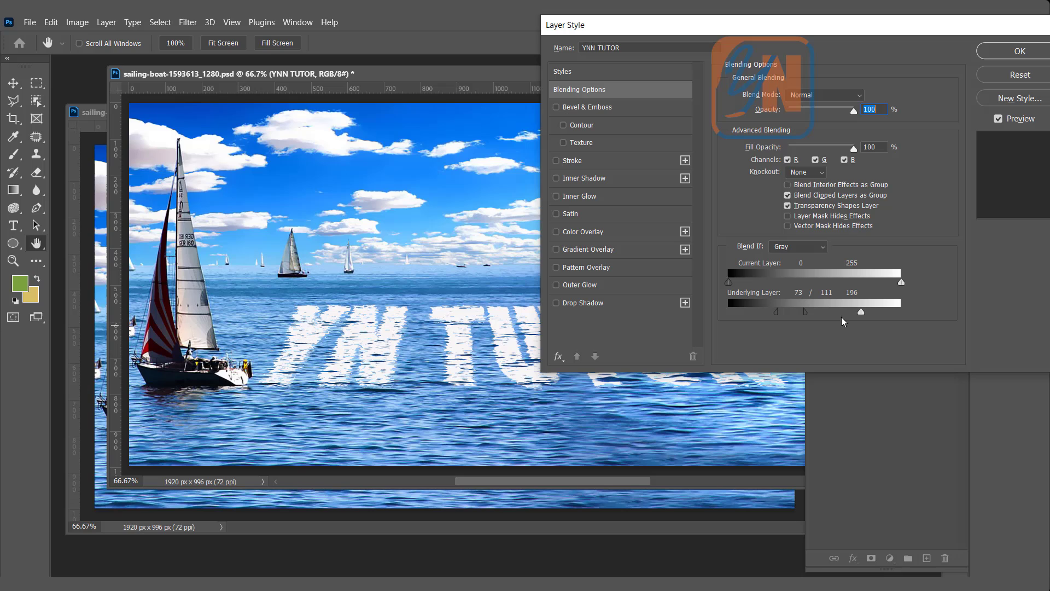
left_click_drag(861, 313, 845, 320, "alt")
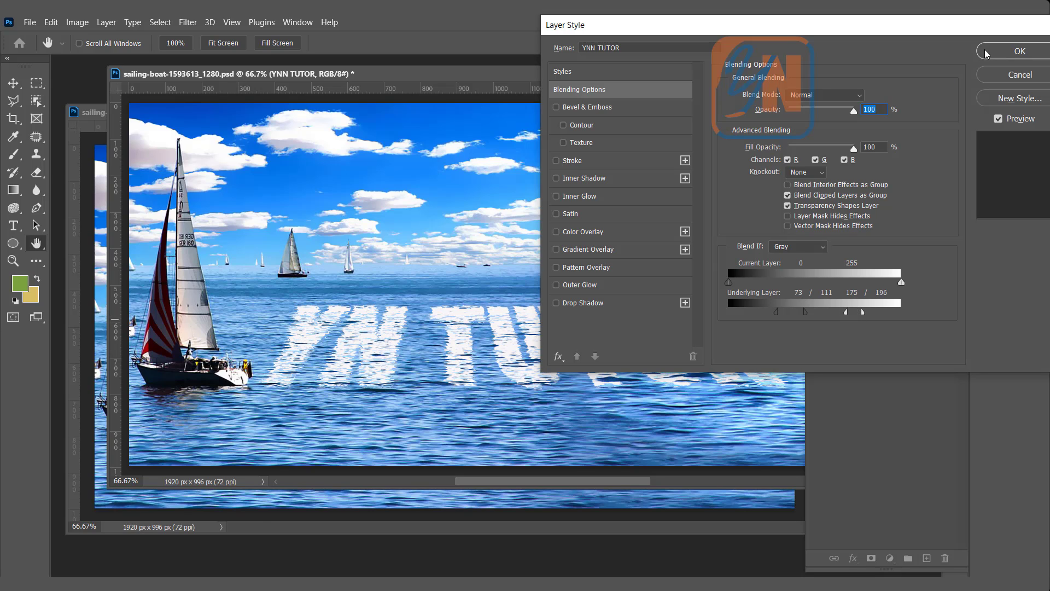
left_click(980, 55)
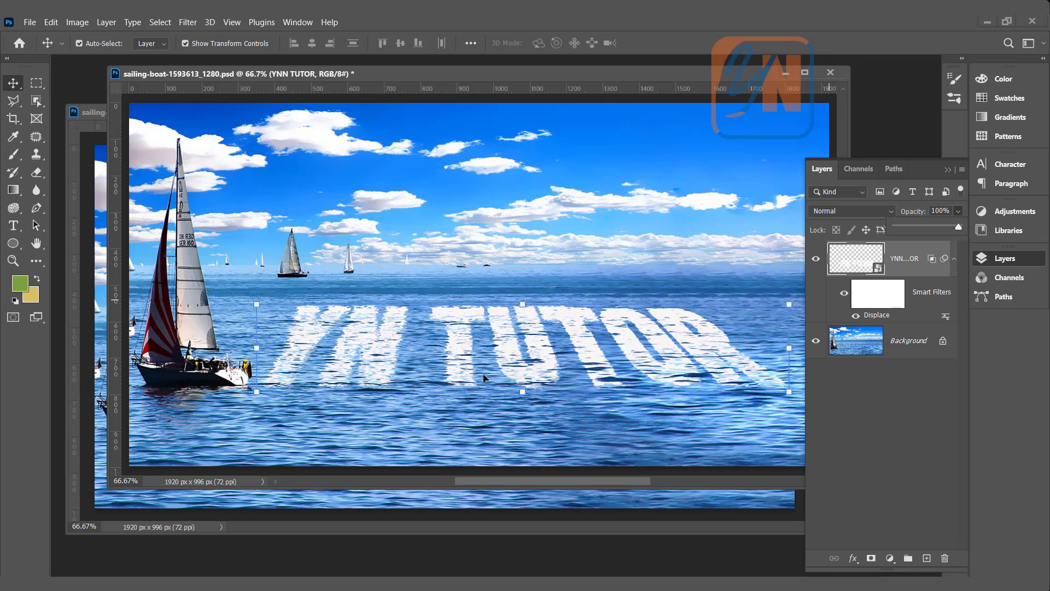
Lower the YN TUTOR layer's opacity to 84% and deselect it to view the result.
left_click(955, 213)
left_click_drag(958, 227, 951, 232)
left_click(343, 438)
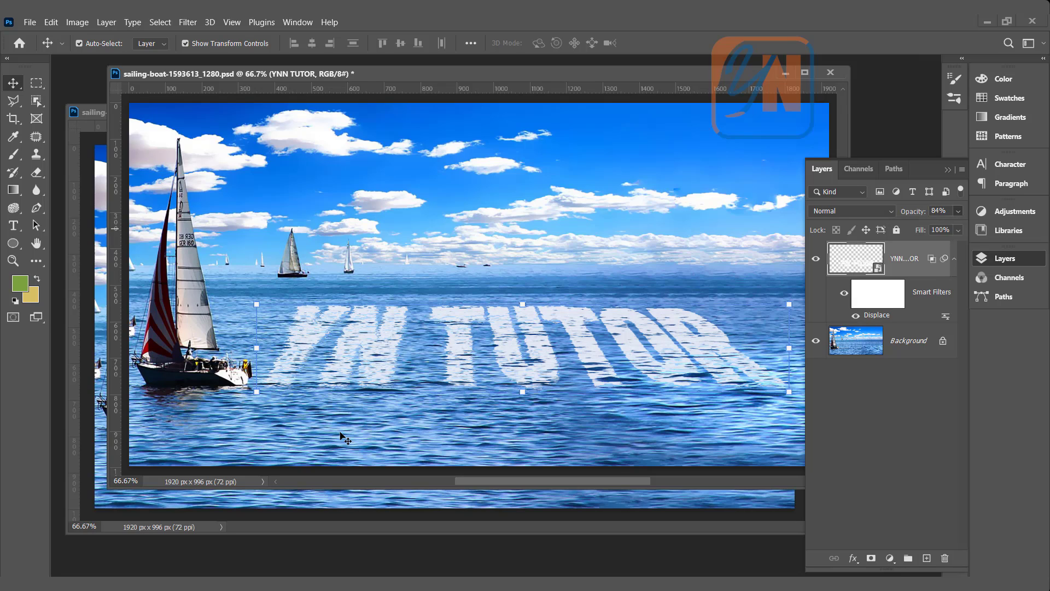
left_click(343, 437)
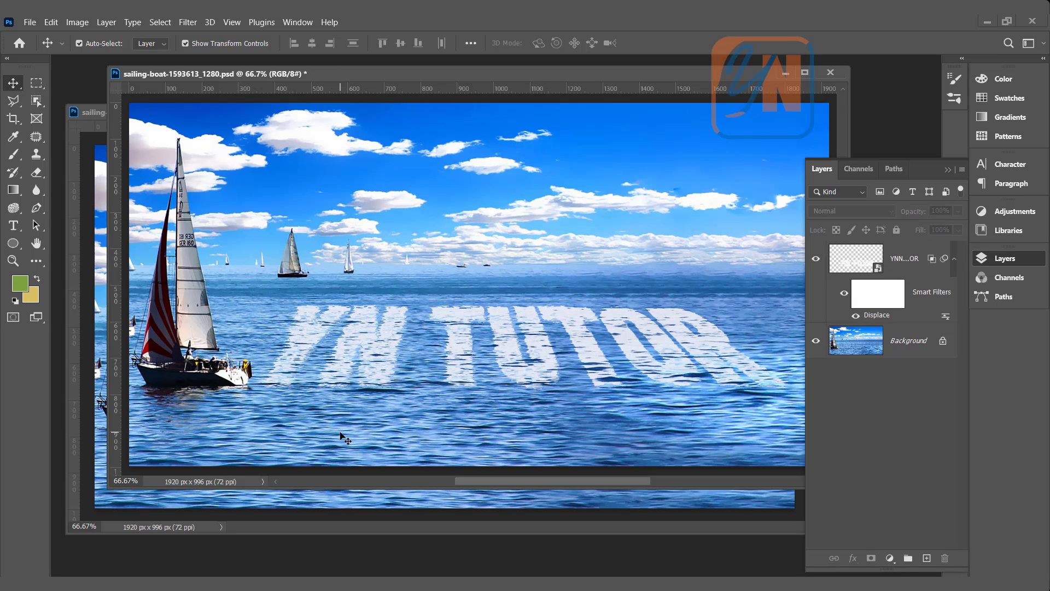